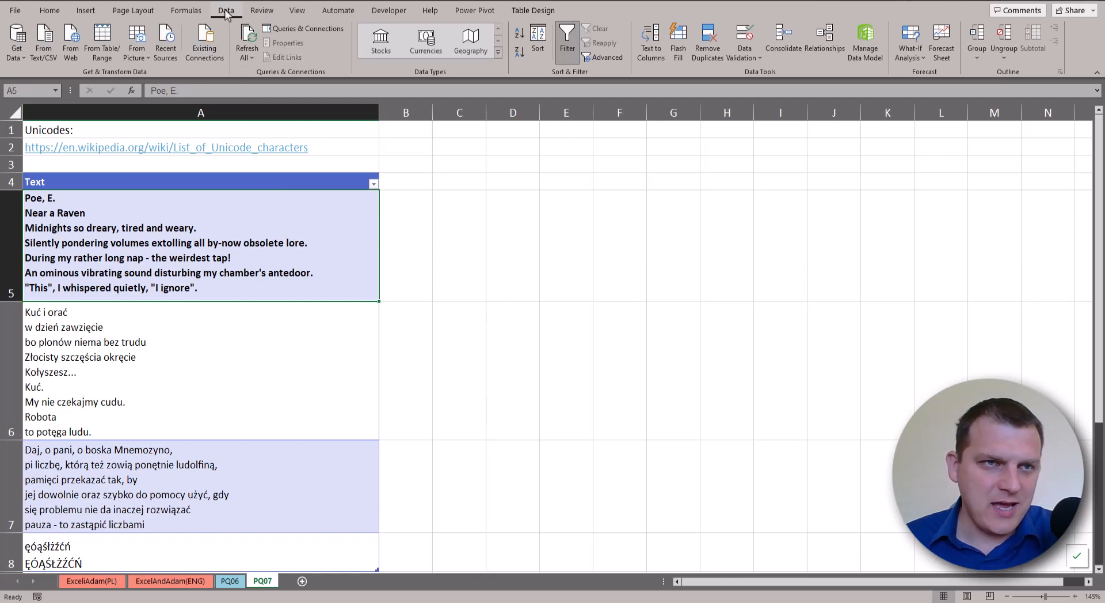
# Load the worksheet's Text table into the Power Query editor and collapse the queries list
pyautogui.click(101, 40)
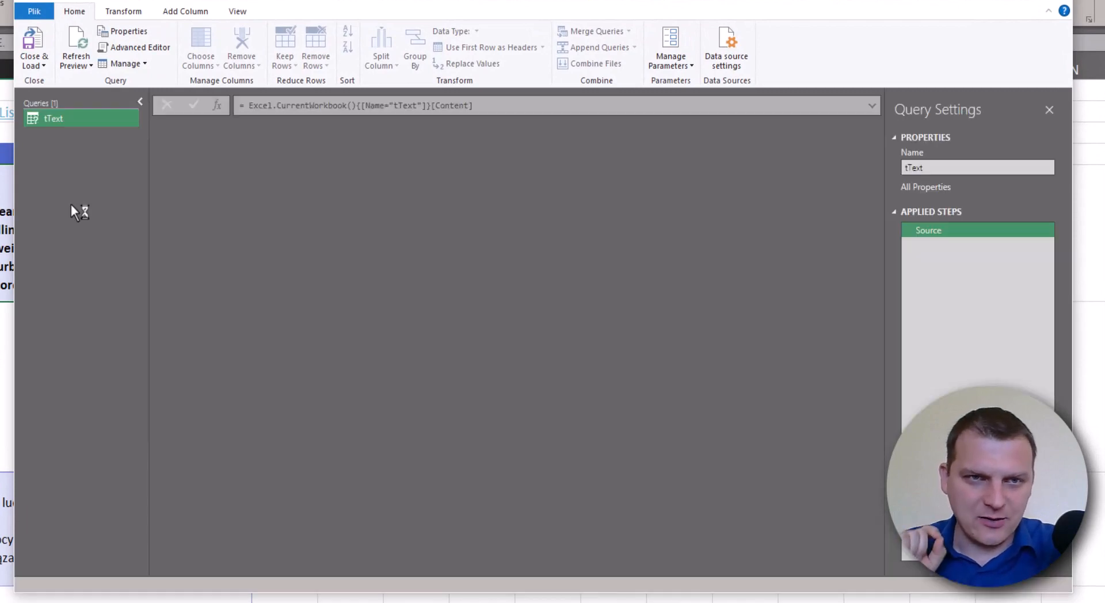
pyautogui.click(140, 102)
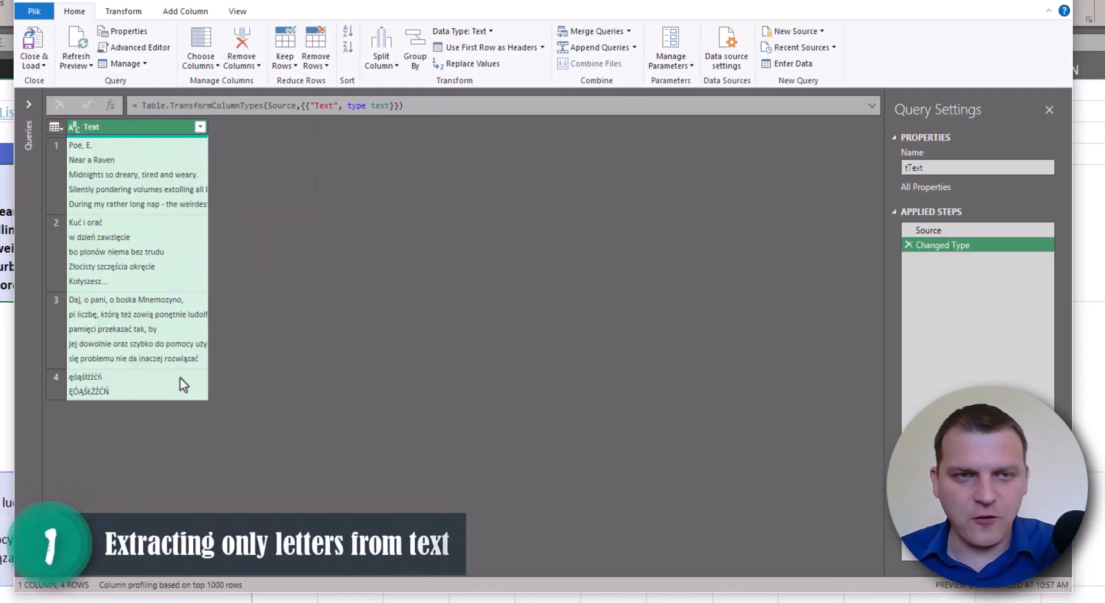
# Preview the full text of the first two rows in the Text column and enlarge the editor's display
pyautogui.click(162, 164)
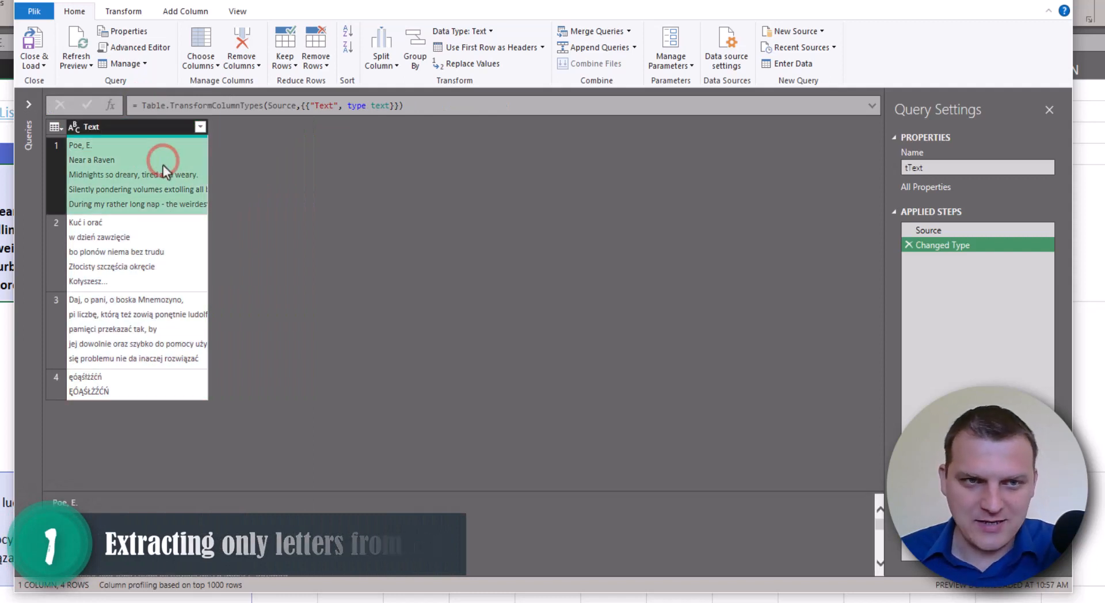
pyautogui.click(173, 253)
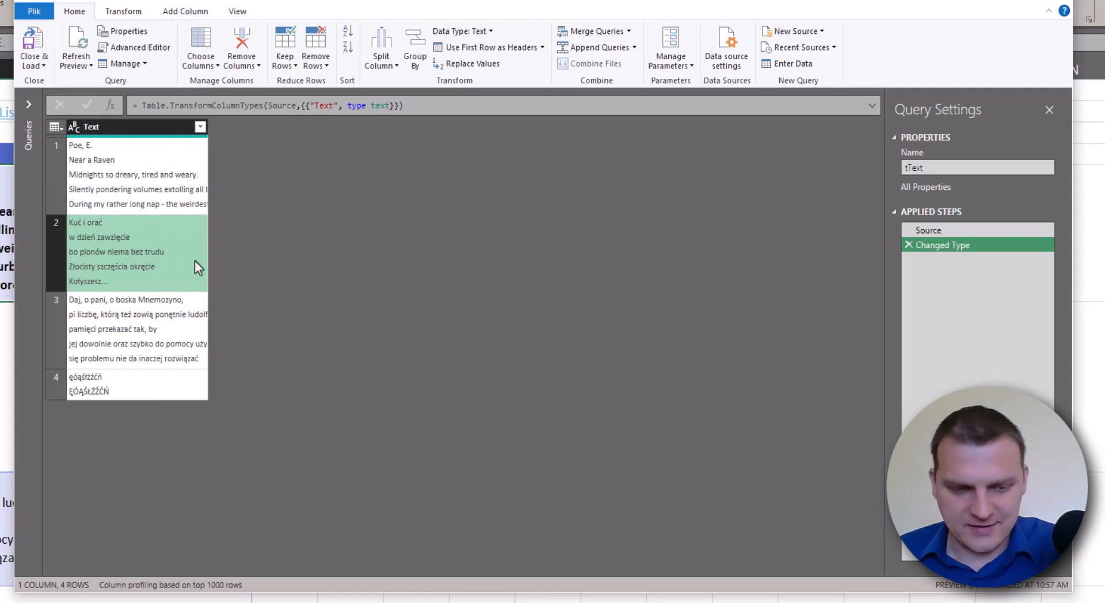
pyautogui.hotkey('ctrl', 'shift', '=')
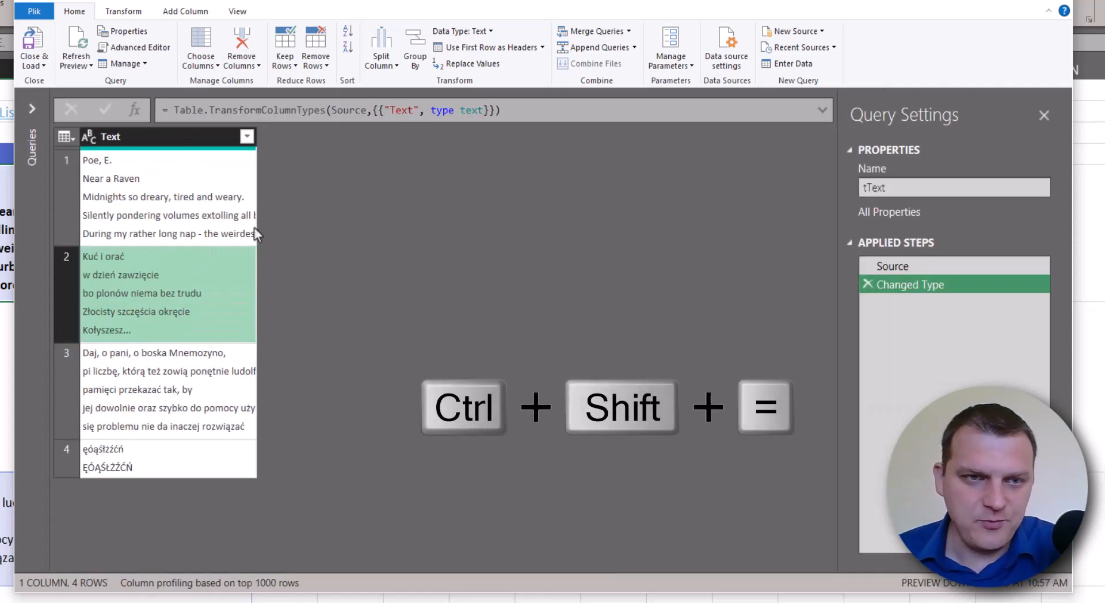
pyautogui.click(185, 181)
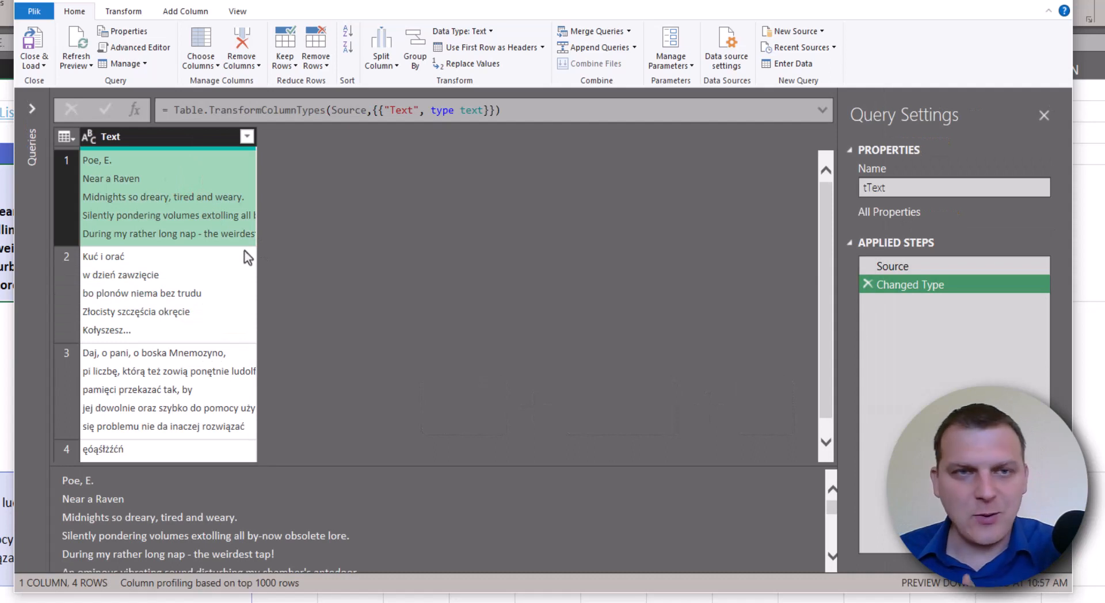
# Start a new custom column and name it Clean
pyautogui.click(192, 12)
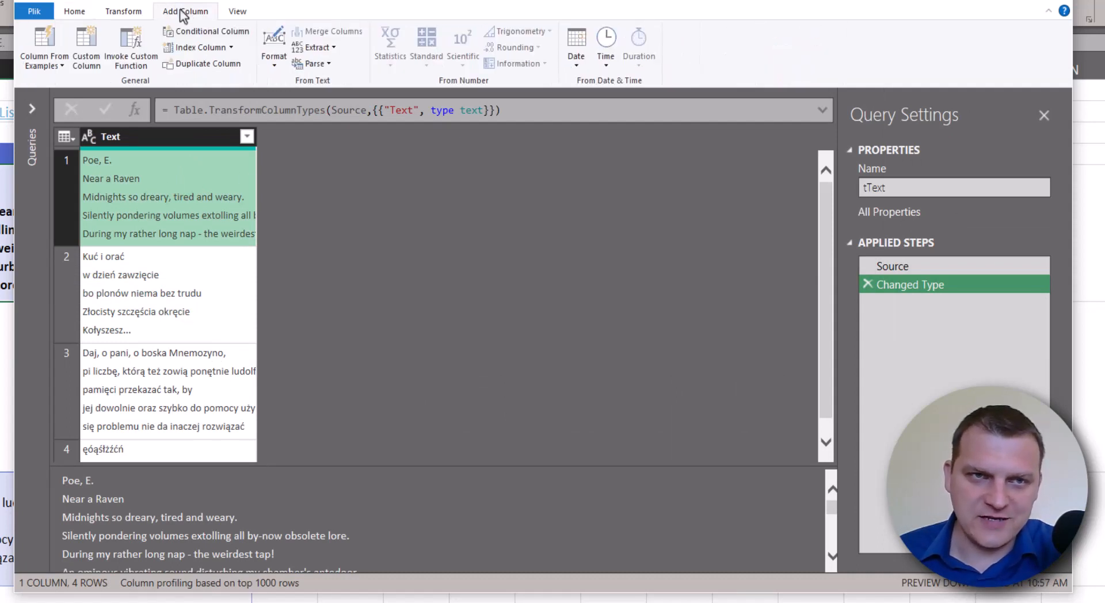
pyautogui.click(94, 44)
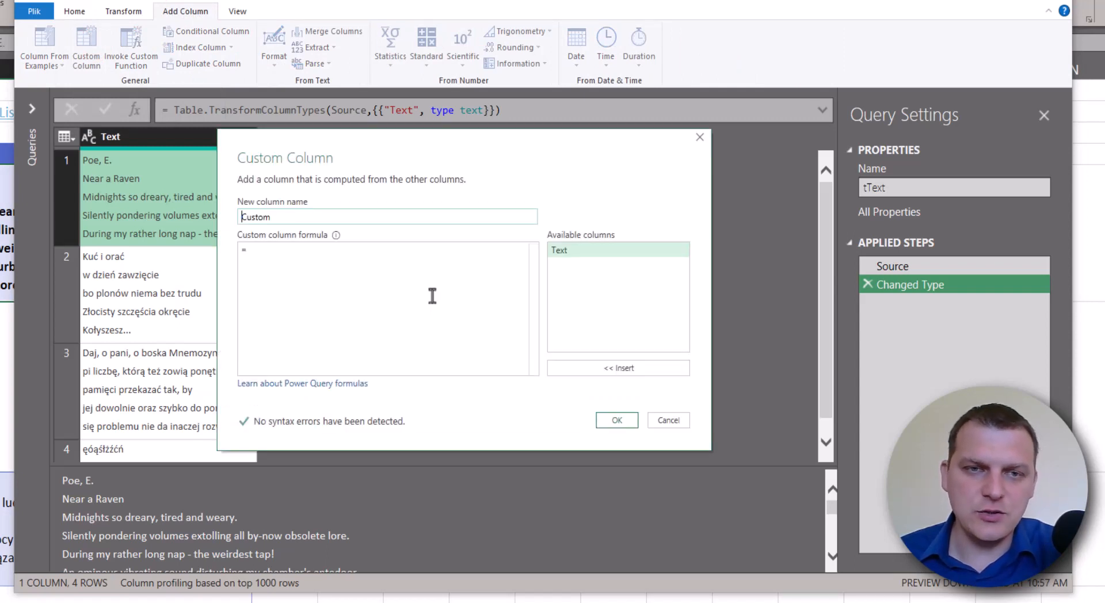
pyautogui.doubleClick(259, 219)
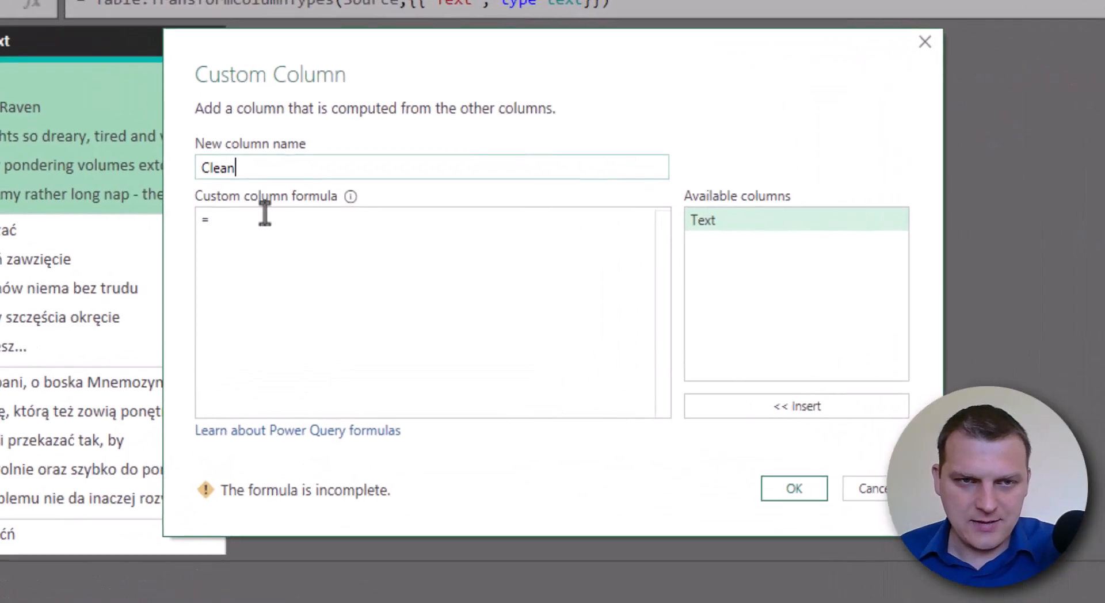
# Begin the Clean column's formula with Text.Select, using [Text] as its first argument
pyautogui.click(282, 253)
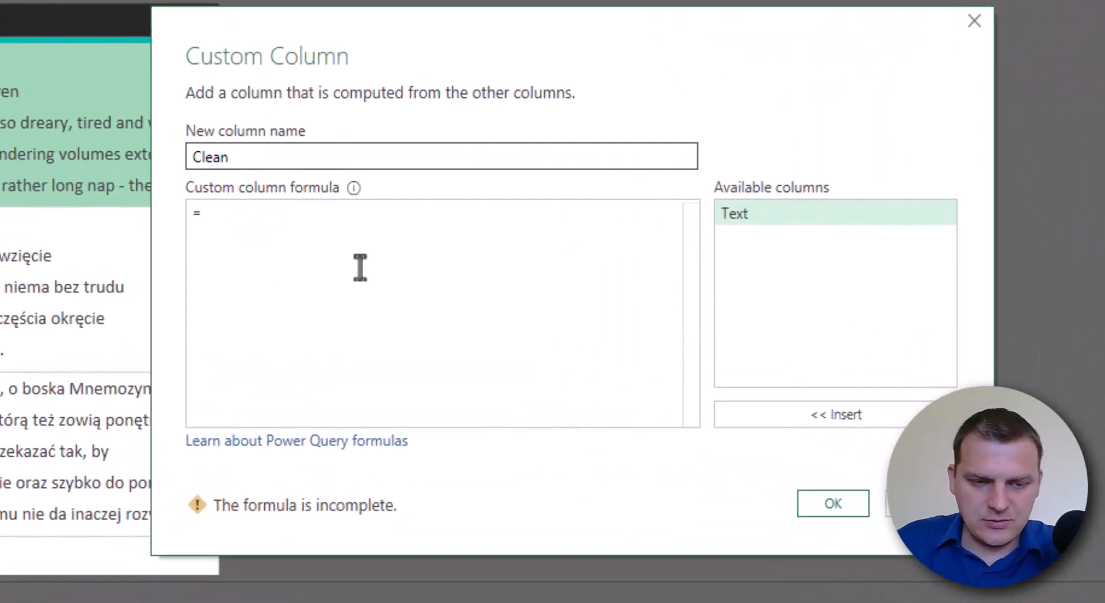
pyautogui.write('Text')
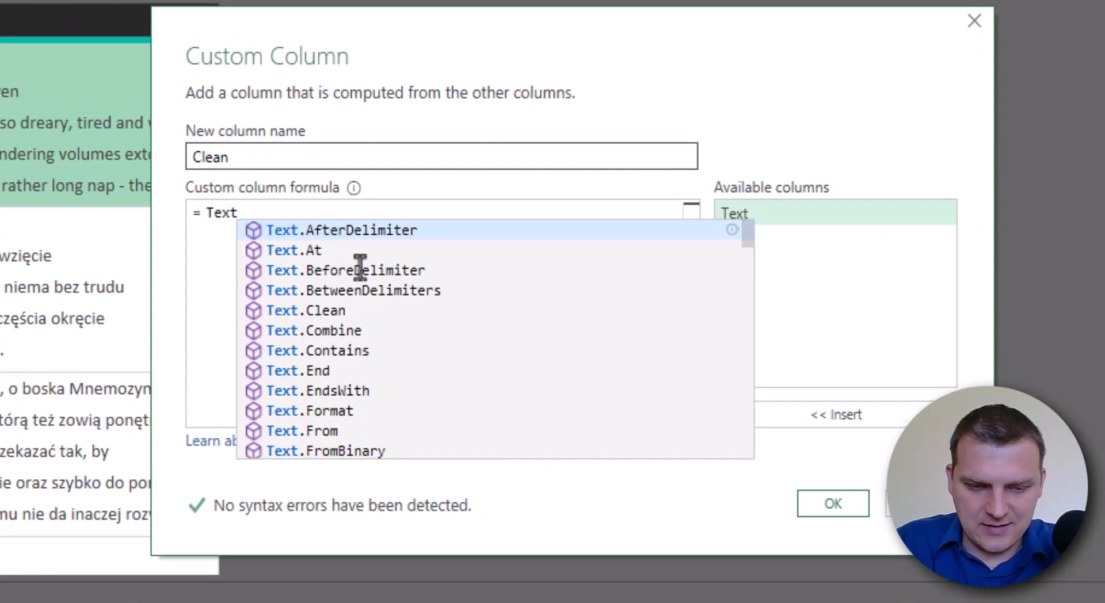
pyautogui.write('.Se')
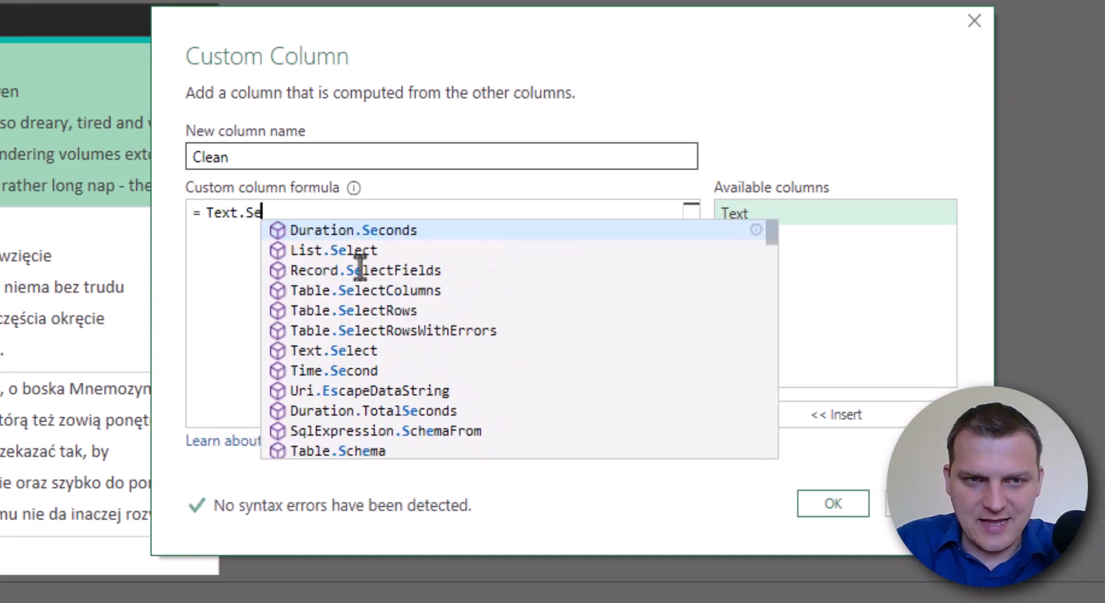
pyautogui.write('lect(')
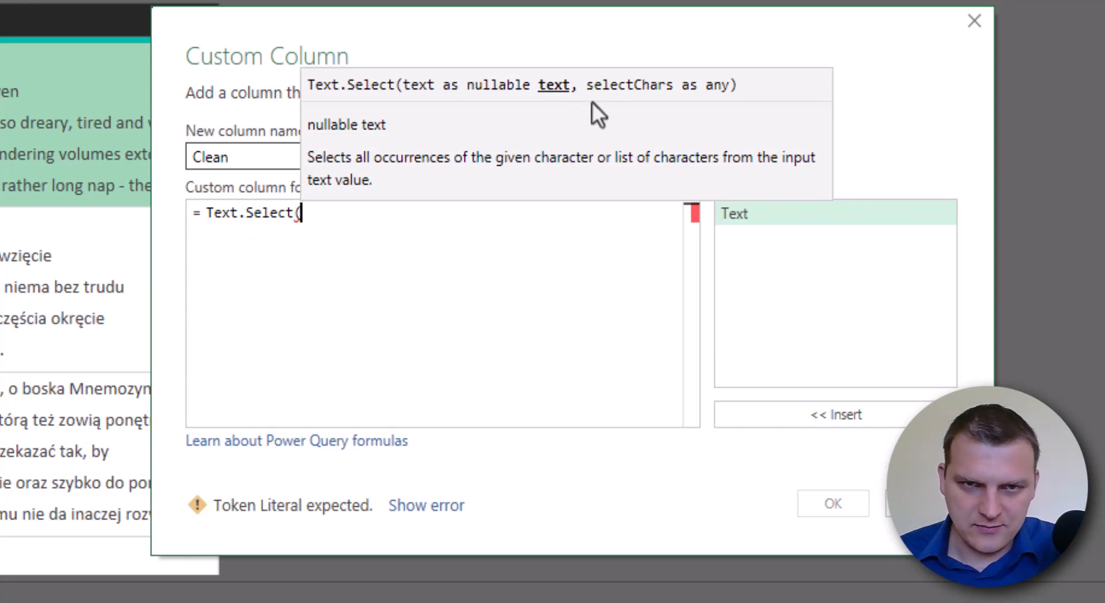
pyautogui.doubleClick(746, 213)
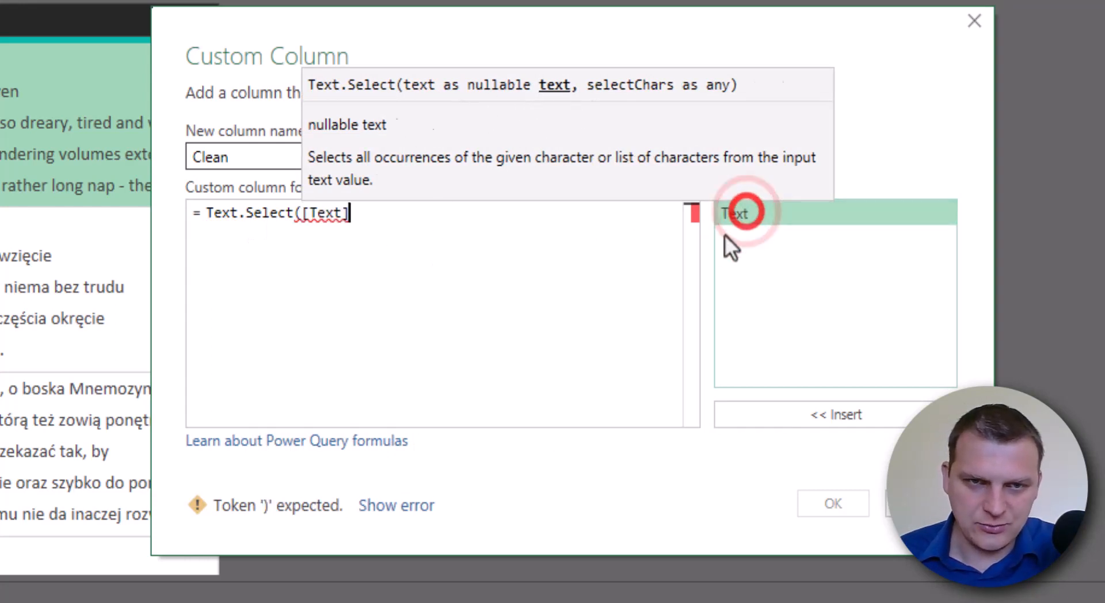
pyautogui.click(396, 215)
pyautogui.write(',')
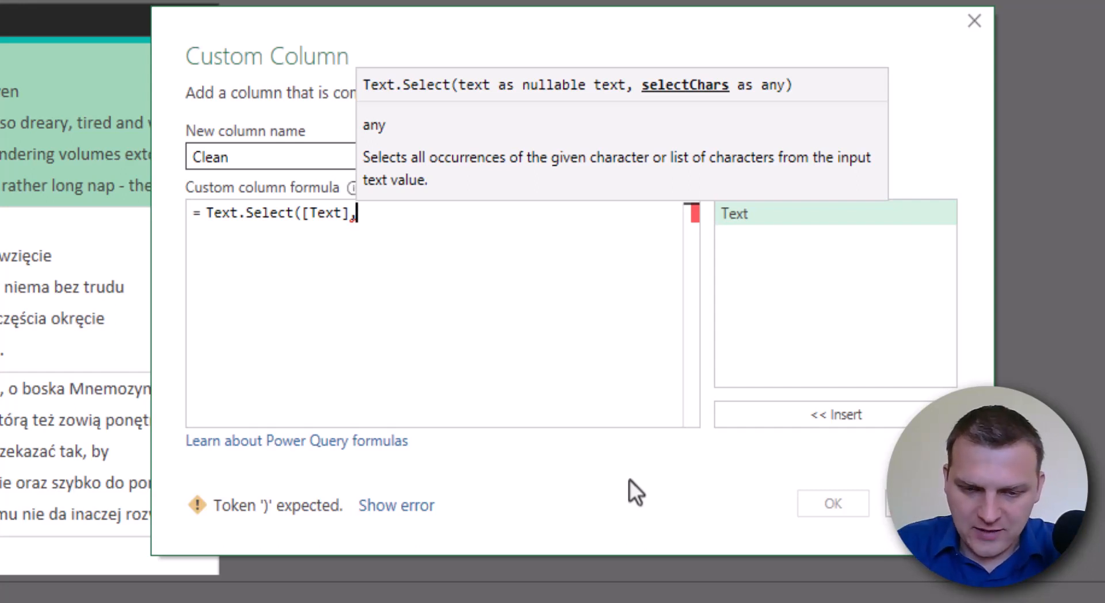
# Add a list of characters to keep as the second argument, with the ranges "A".."Z" and "a".."z"
pyautogui.write('{')
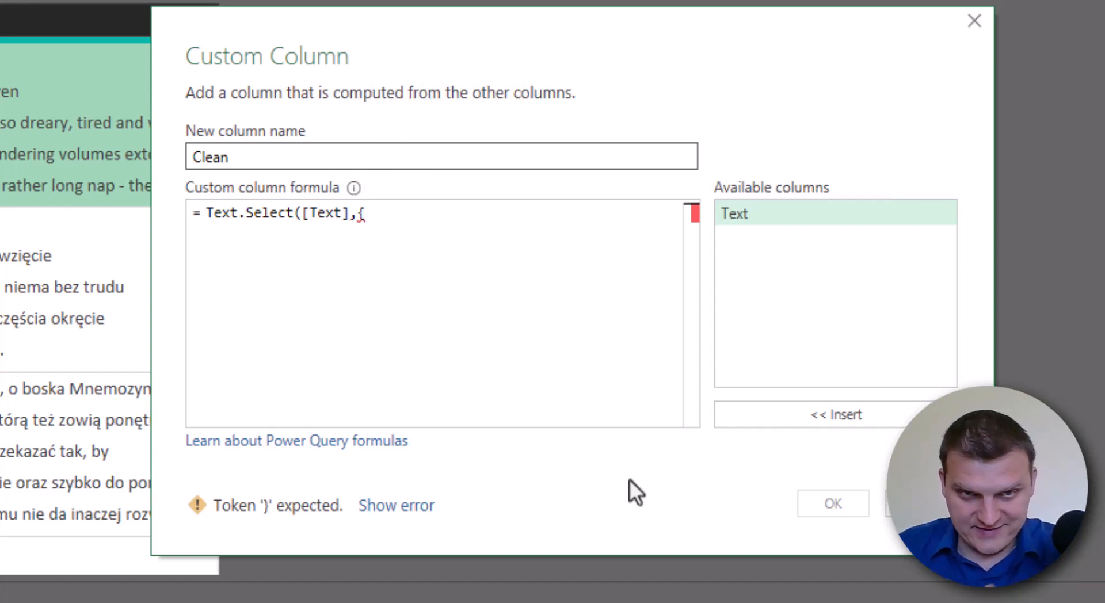
pyautogui.write('""')
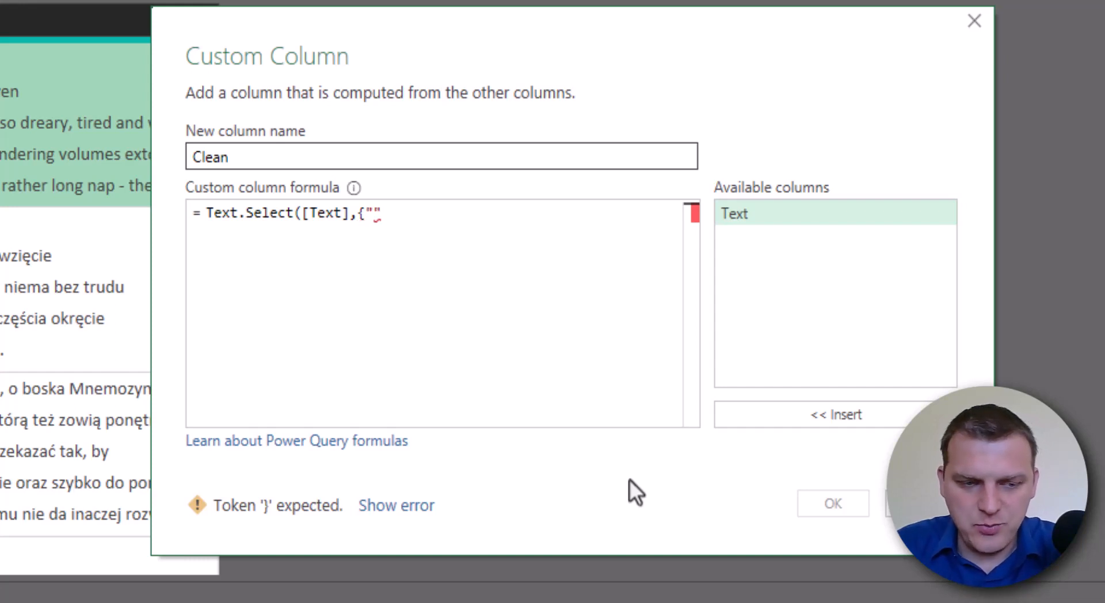
pyautogui.write('A')
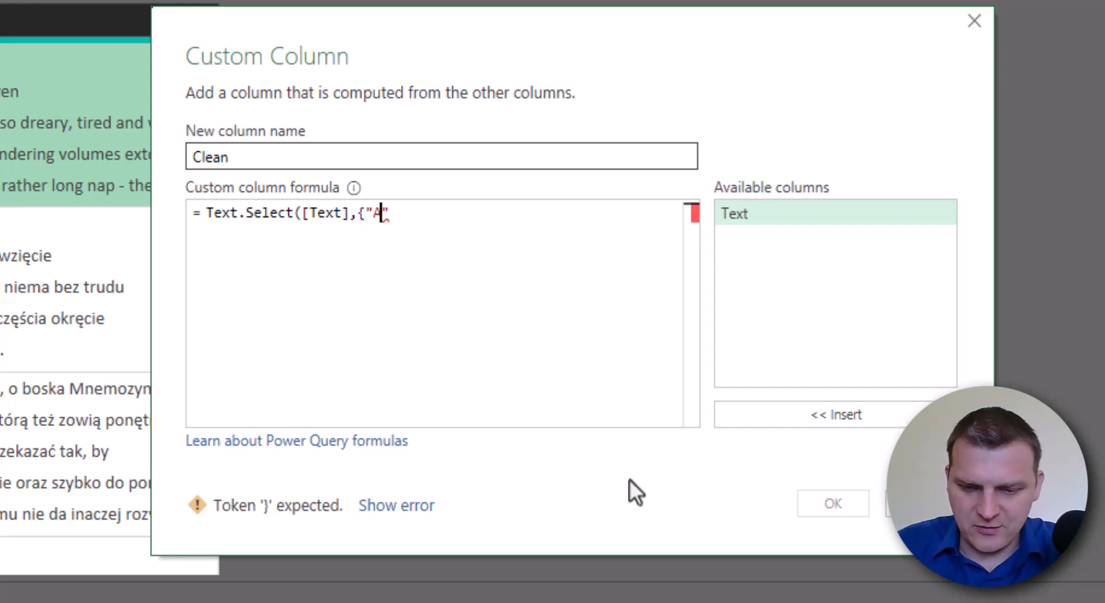
pyautogui.write('"..')
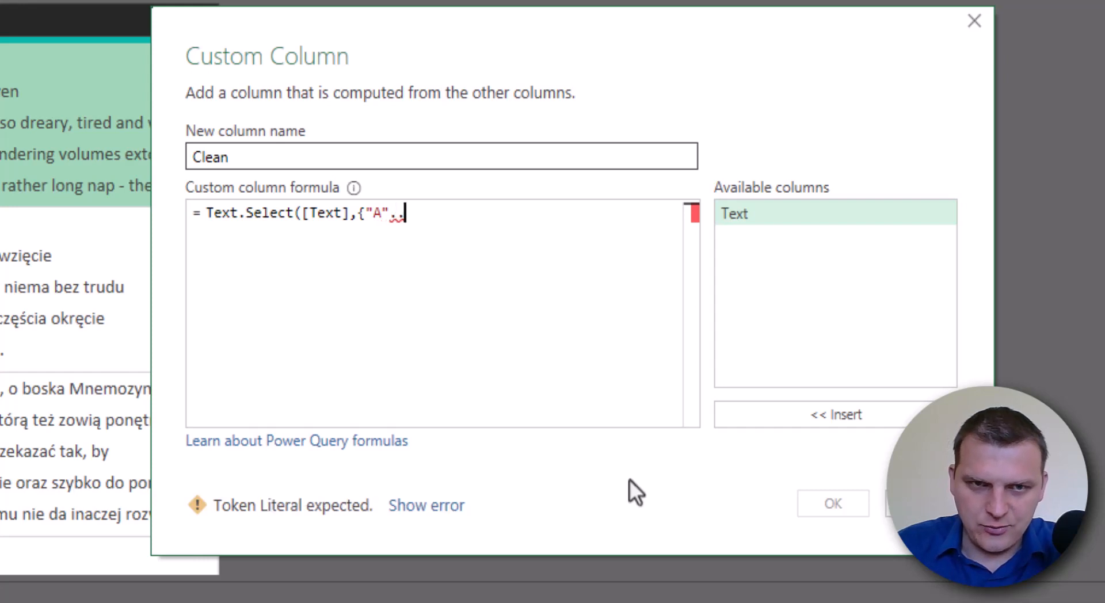
pyautogui.write('"Z')
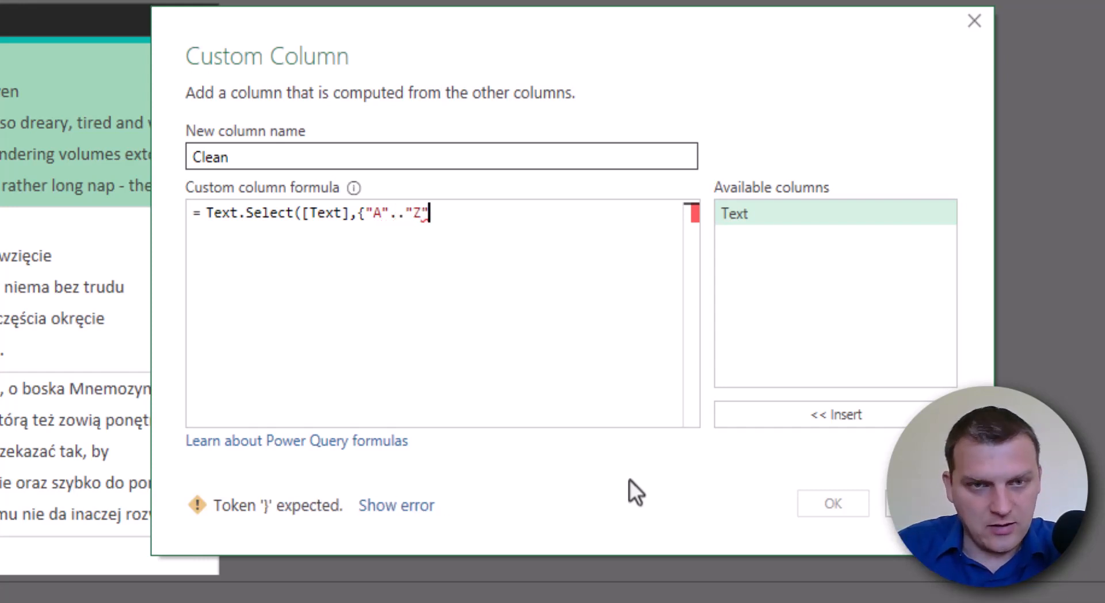
pyautogui.write(',')
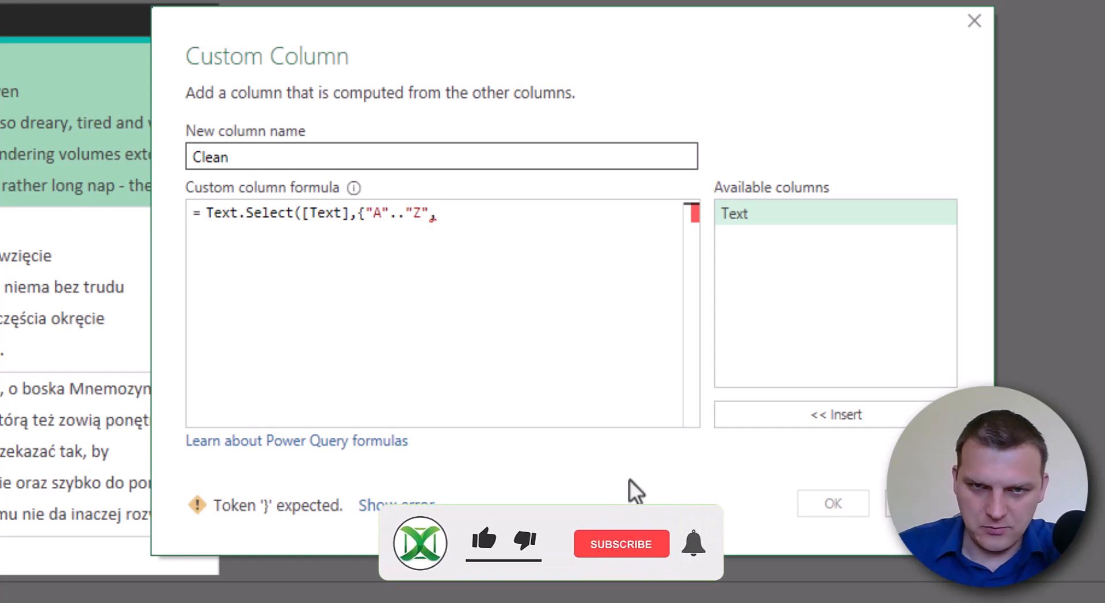
pyautogui.write('"')
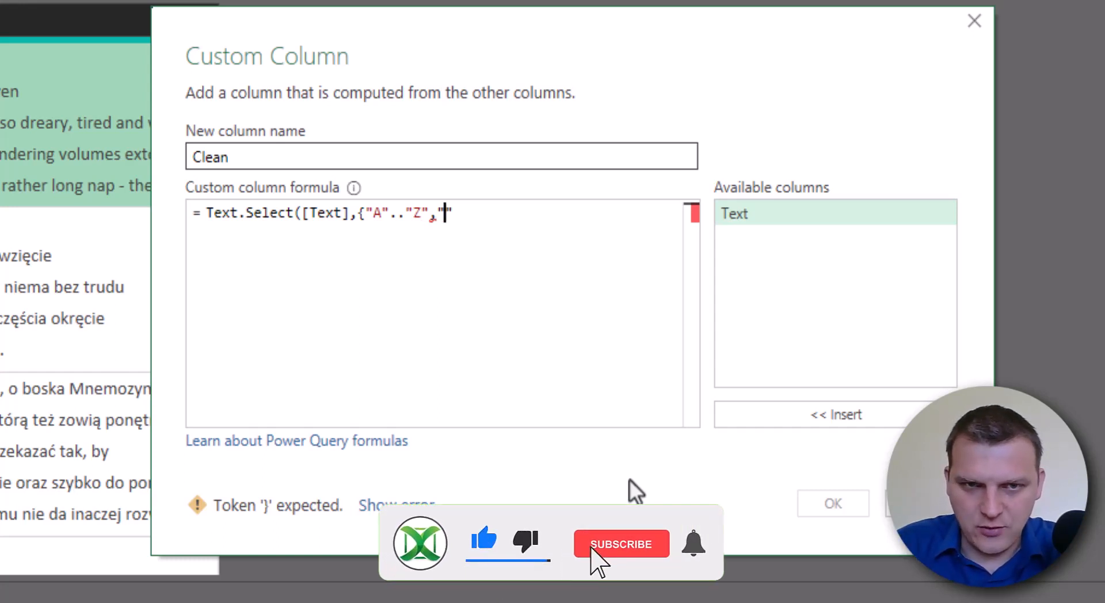
pyautogui.write('a",')
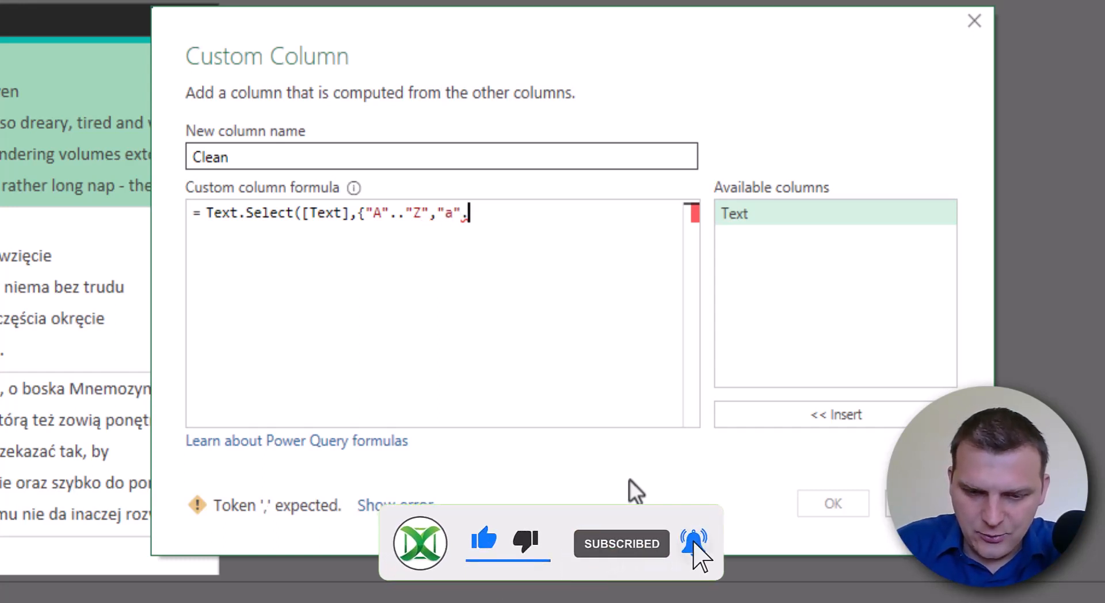
pyautogui.write('."z')
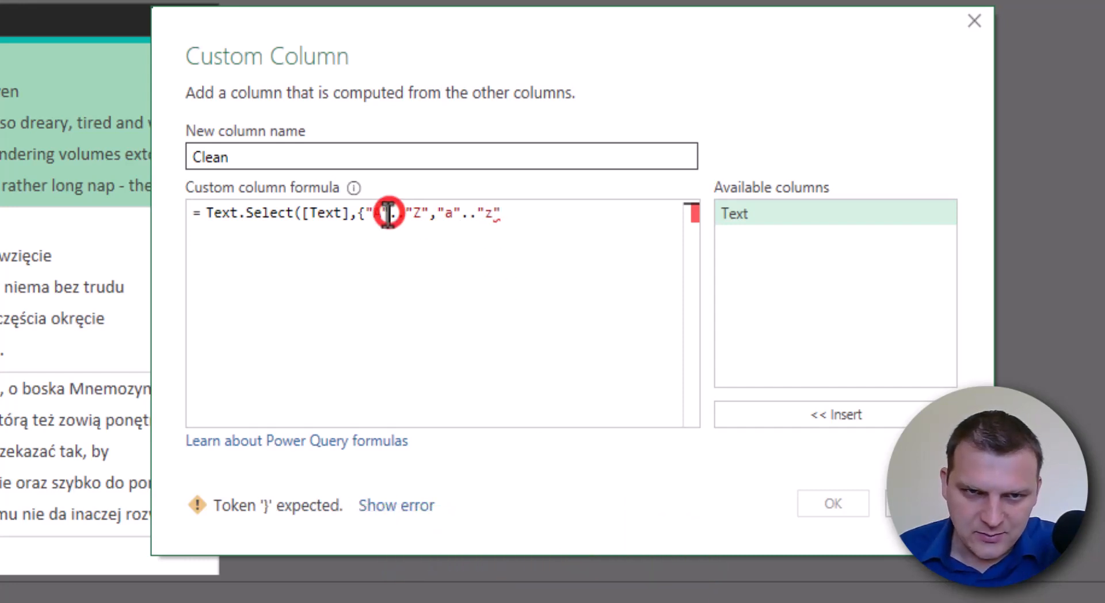
# Close the character list and the Text.Select function, and create the Clean column
pyautogui.moveTo(390, 212); pyautogui.dragTo(363, 214)
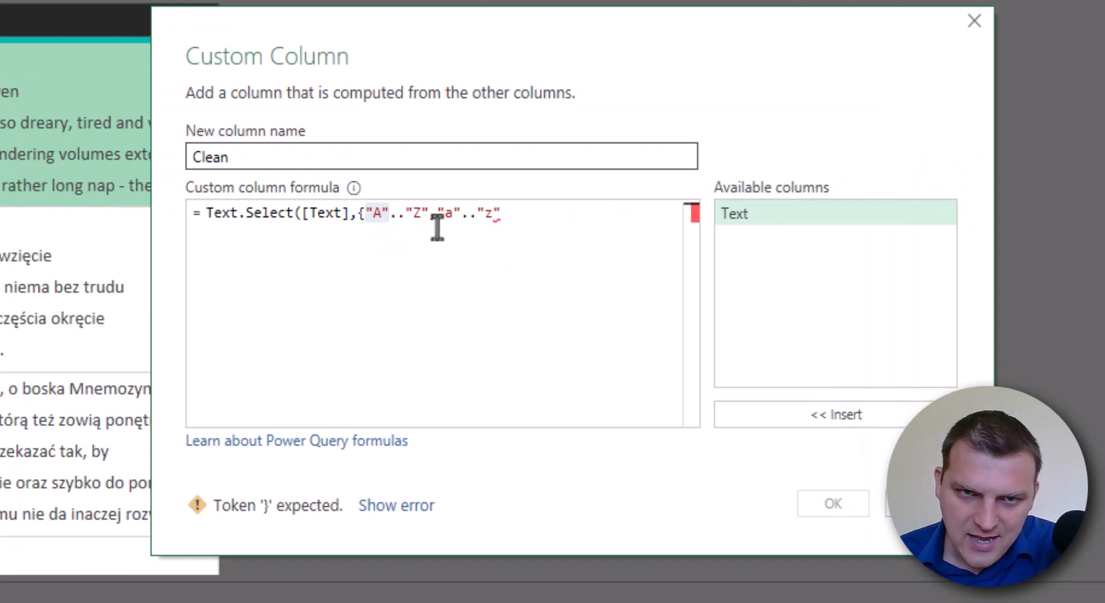
pyautogui.click(428, 226)
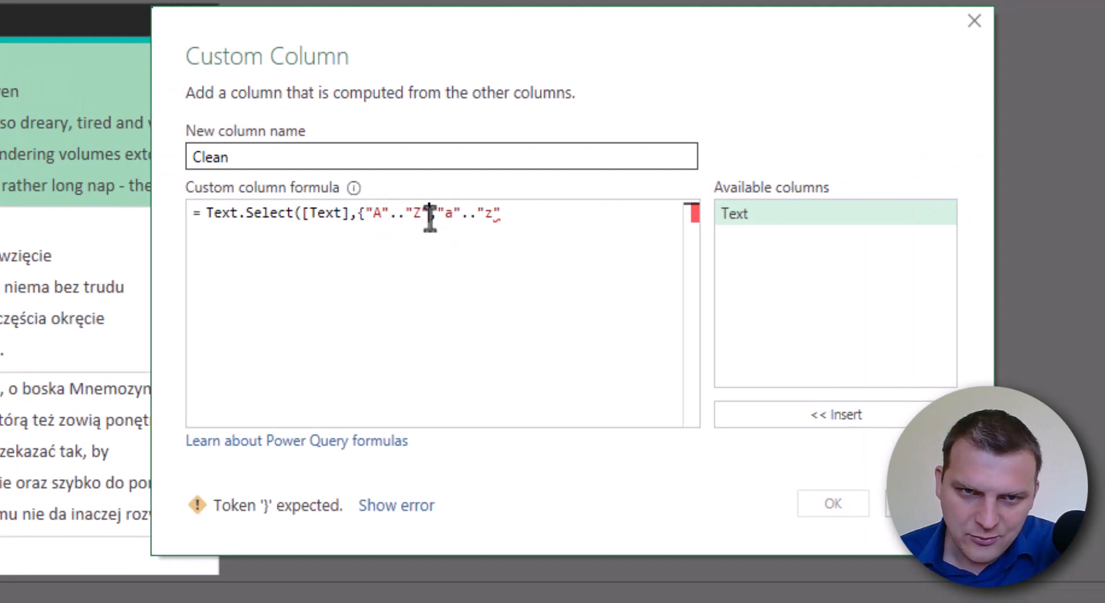
pyautogui.click(505, 216)
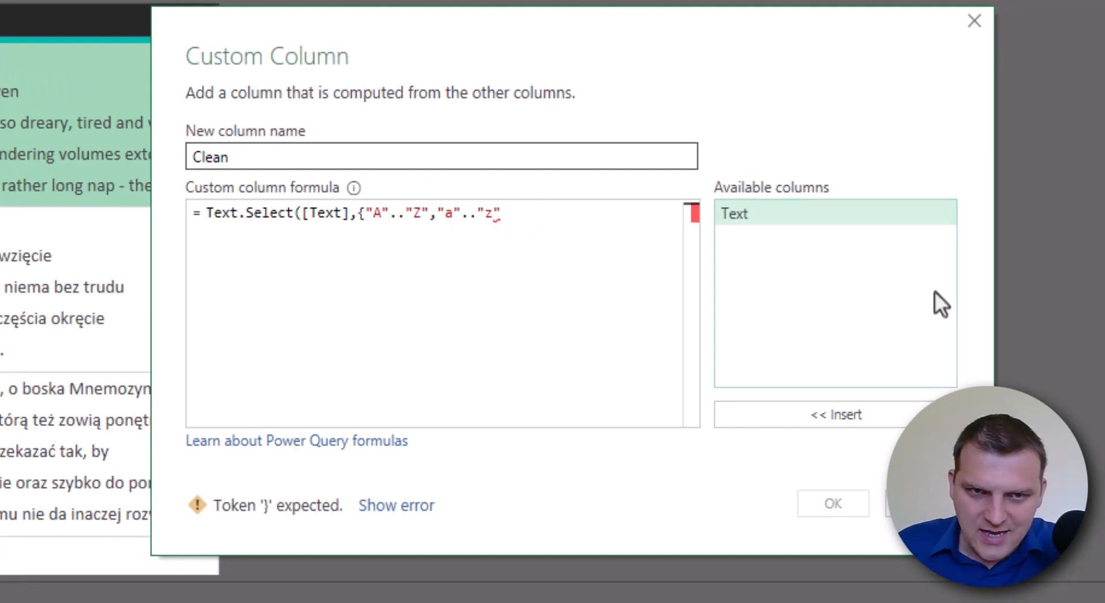
pyautogui.write('}')
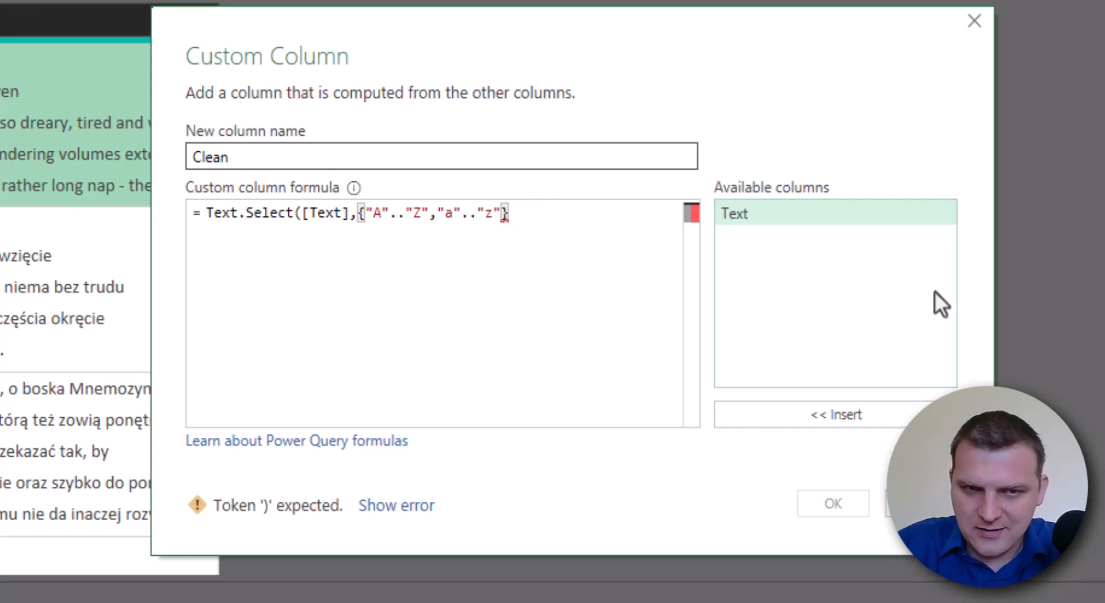
pyautogui.write(')')
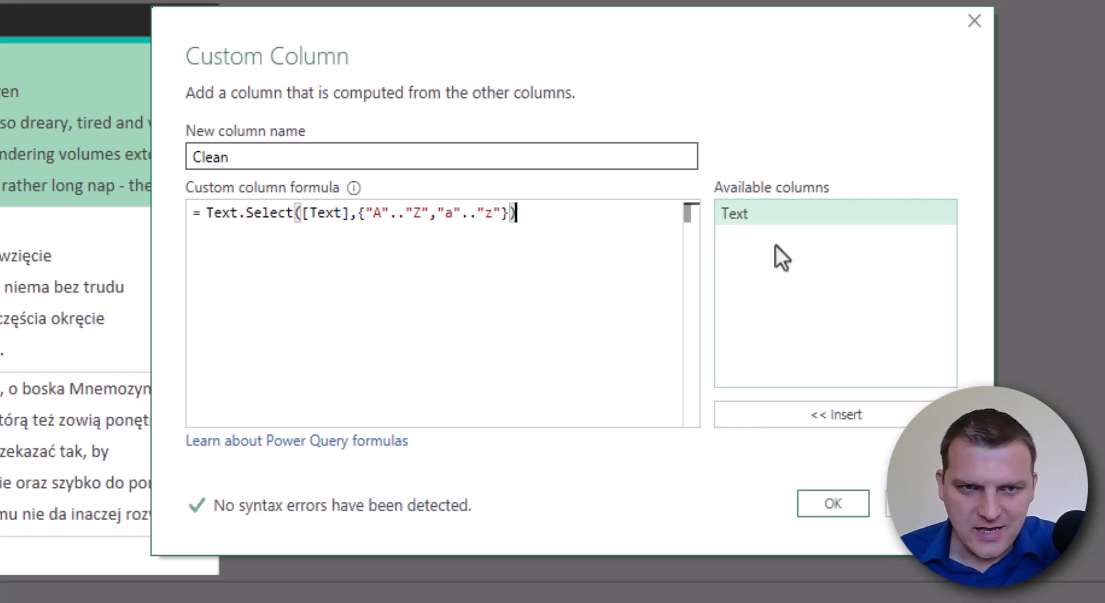
pyautogui.click(836, 502)
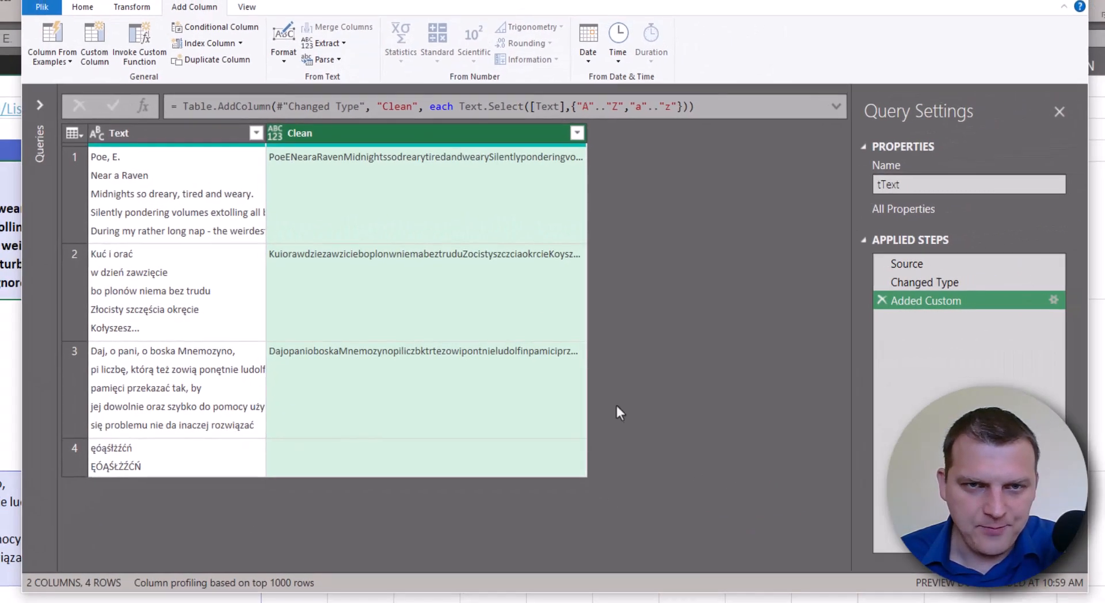
# Add a space " " to the Text.Select character list in the Clean column's formula and apply the change
pyautogui.click(364, 180)
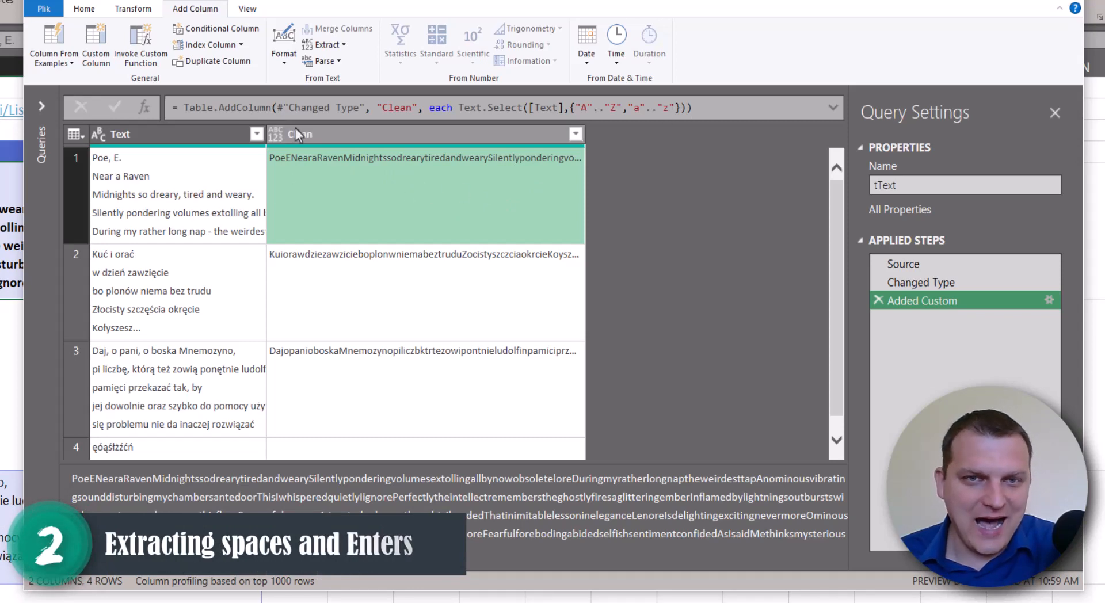
pyautogui.click(676, 107)
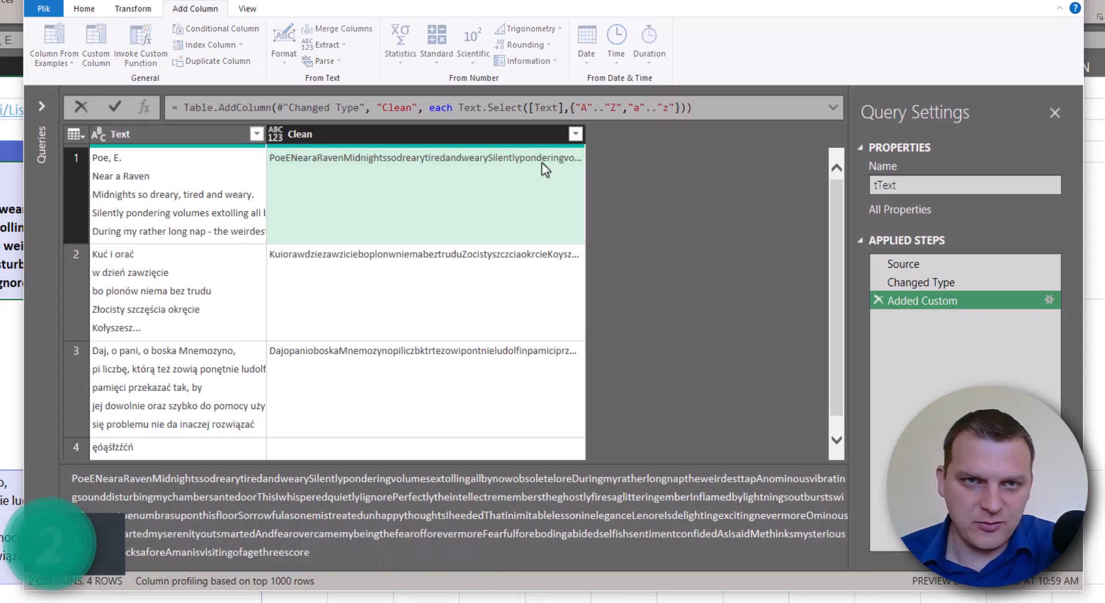
pyautogui.click(248, 9)
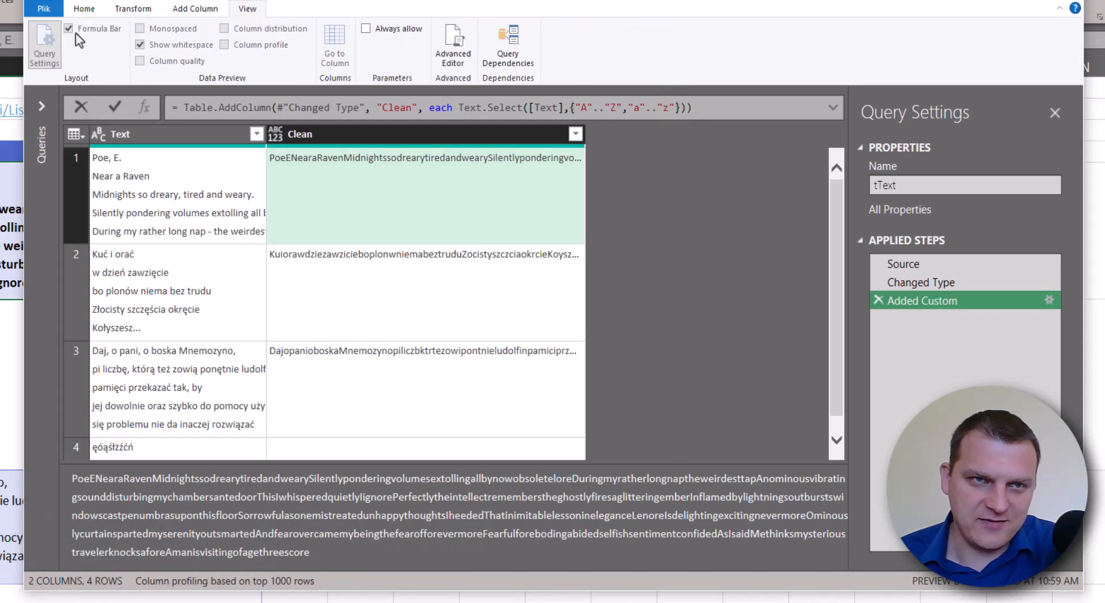
pyautogui.click(657, 223)
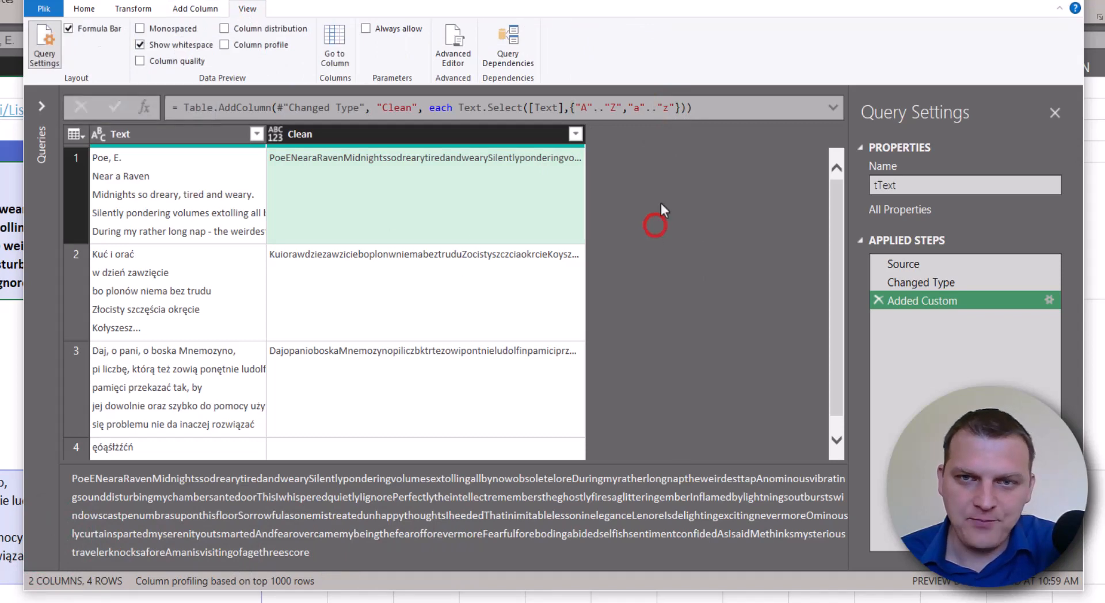
pyautogui.click(681, 104)
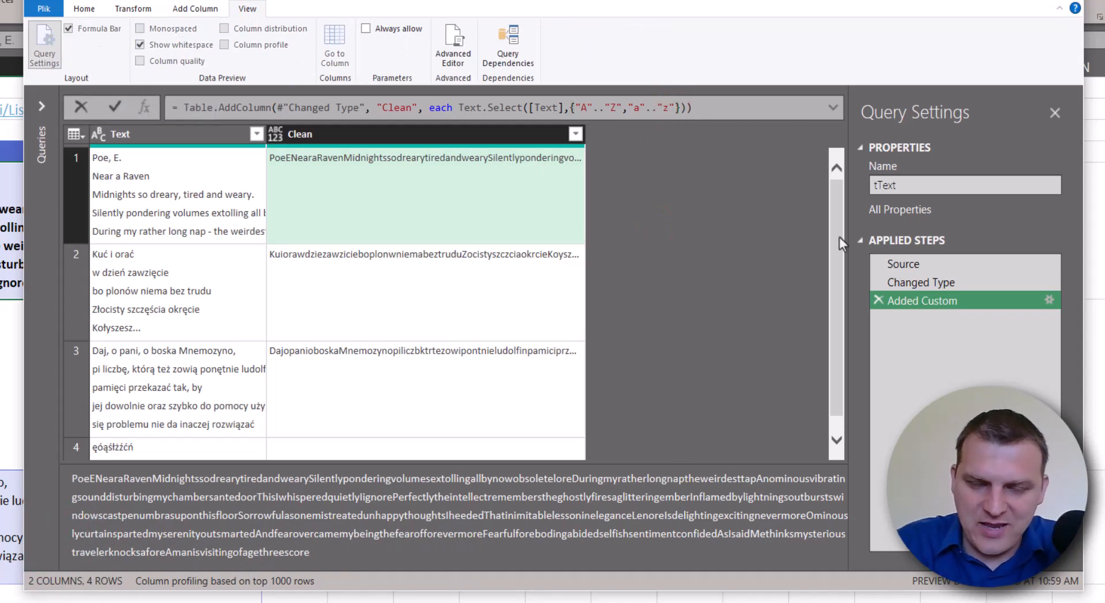
pyautogui.write(',')
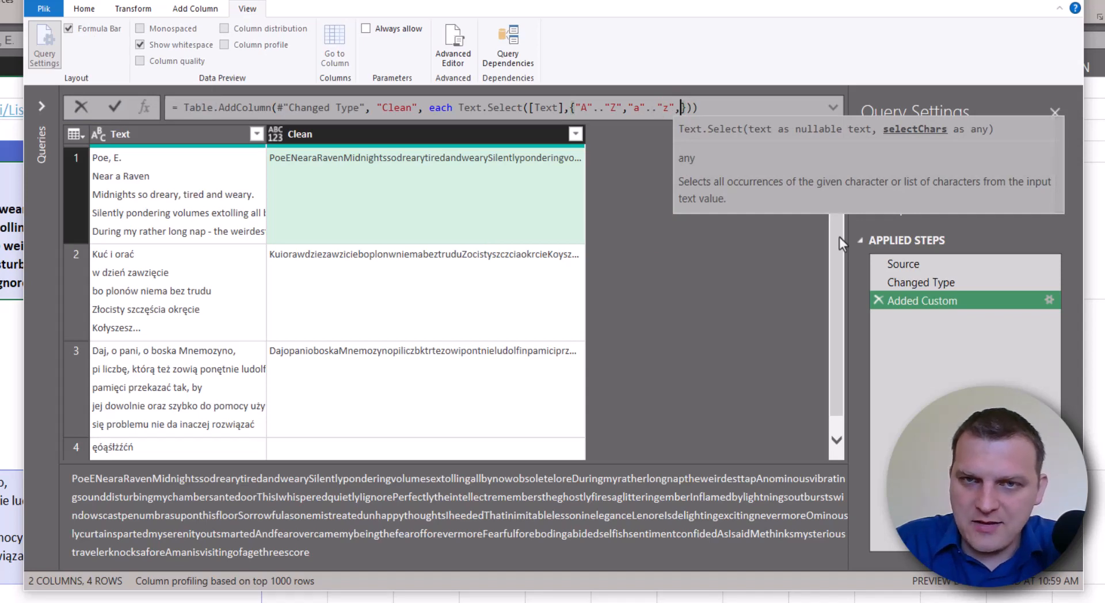
pyautogui.write('"')
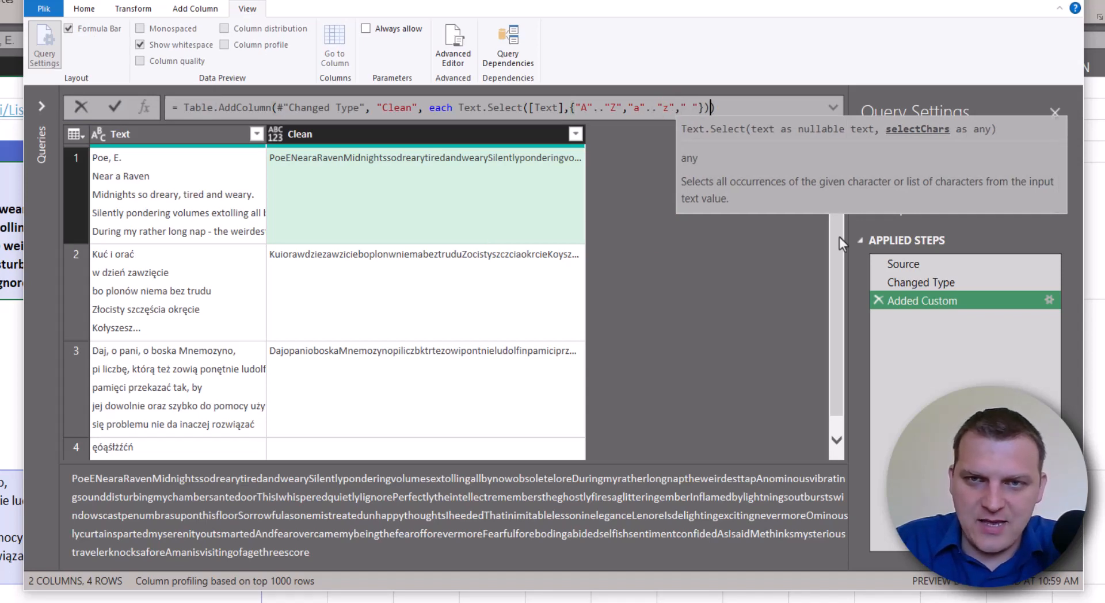
pyautogui.press('Return')
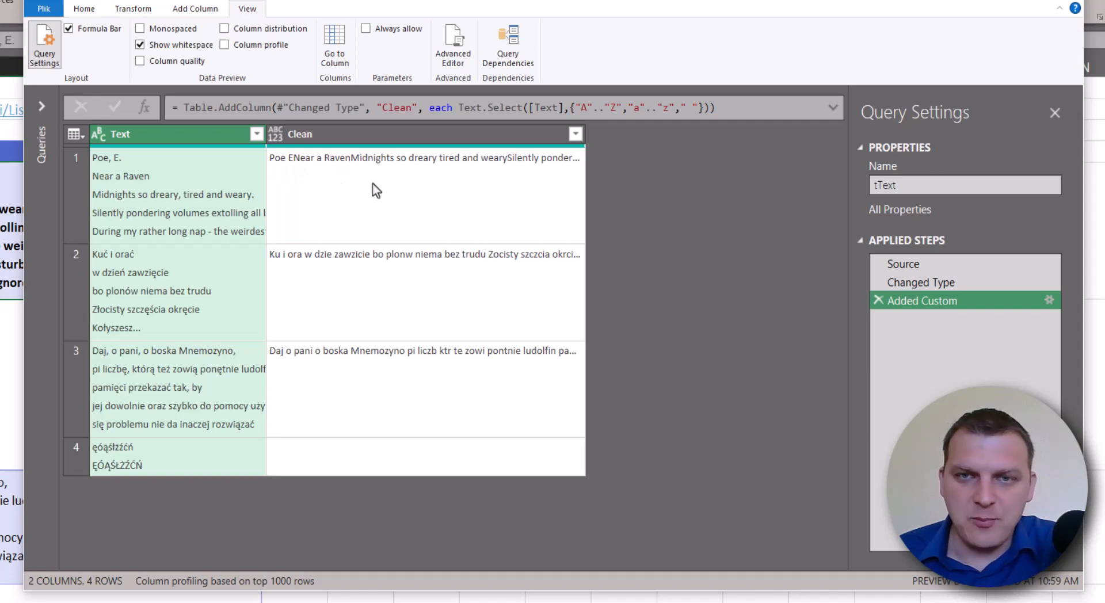
# Add a period "." after the space in the Text.Select character list and apply the formula
pyautogui.click(698, 108)
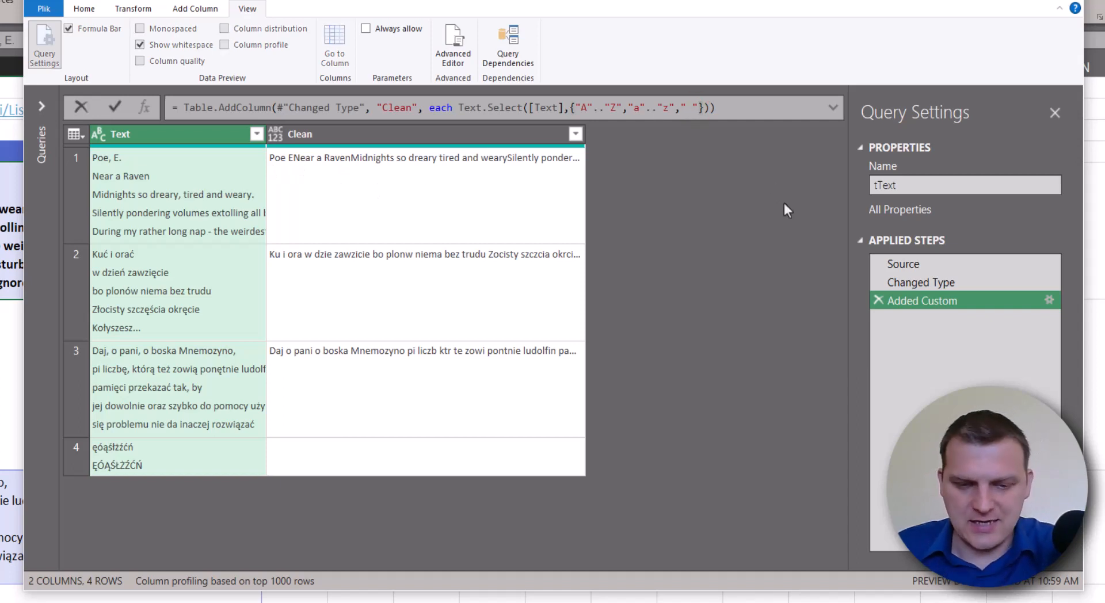
pyautogui.write(',"')
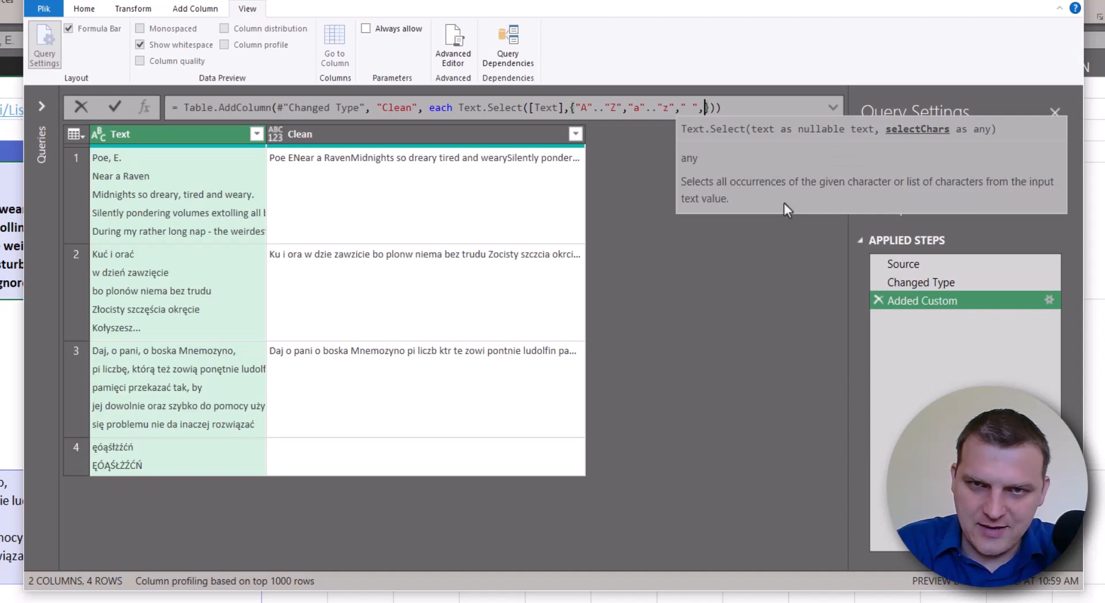
pyautogui.write('.')
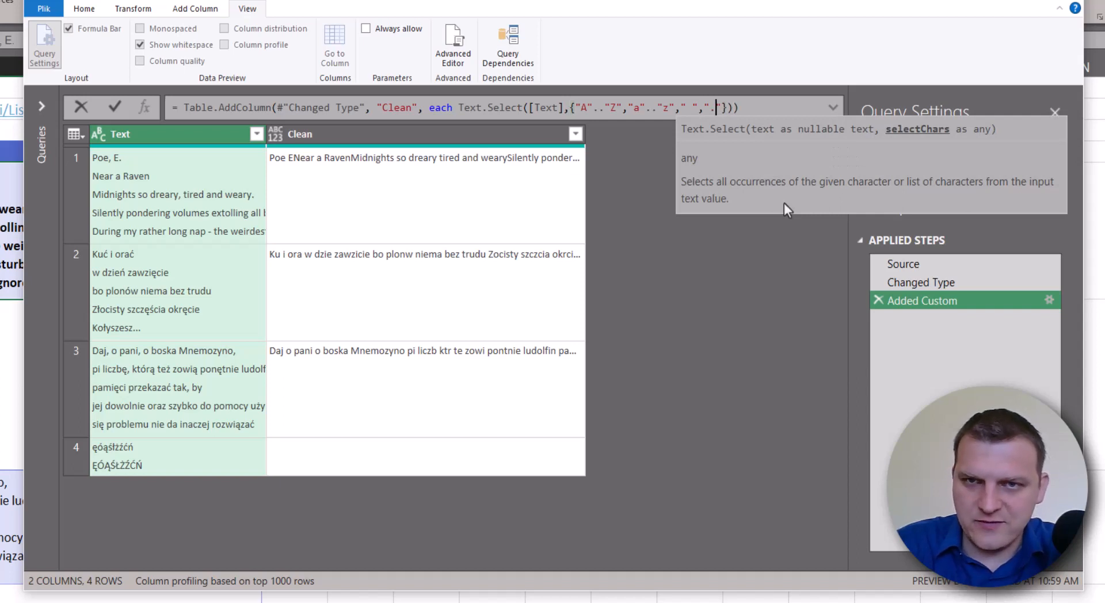
pyautogui.click(770, 102)
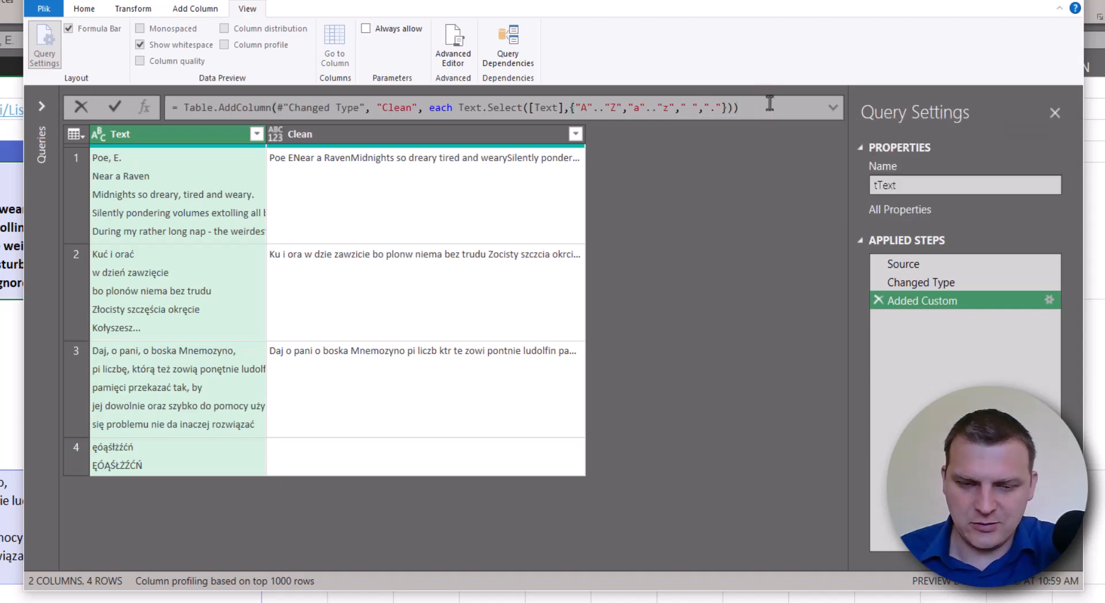
pyautogui.press('Return')
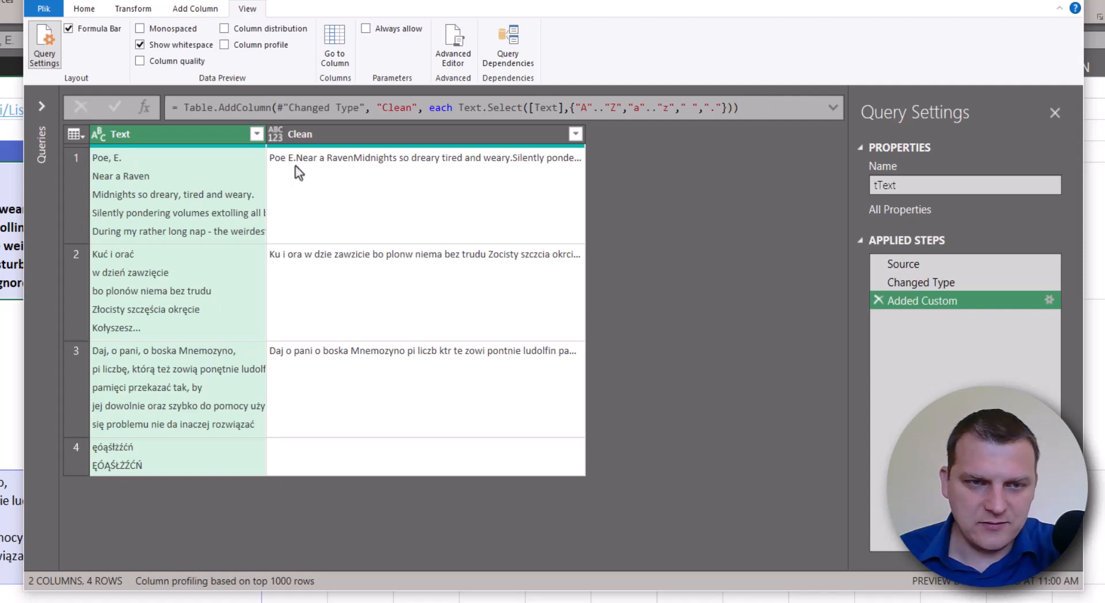
pyautogui.hotkey('ctrl', '2')
pyautogui.moveTo(295, 165); pyautogui.dragTo(312, 188)
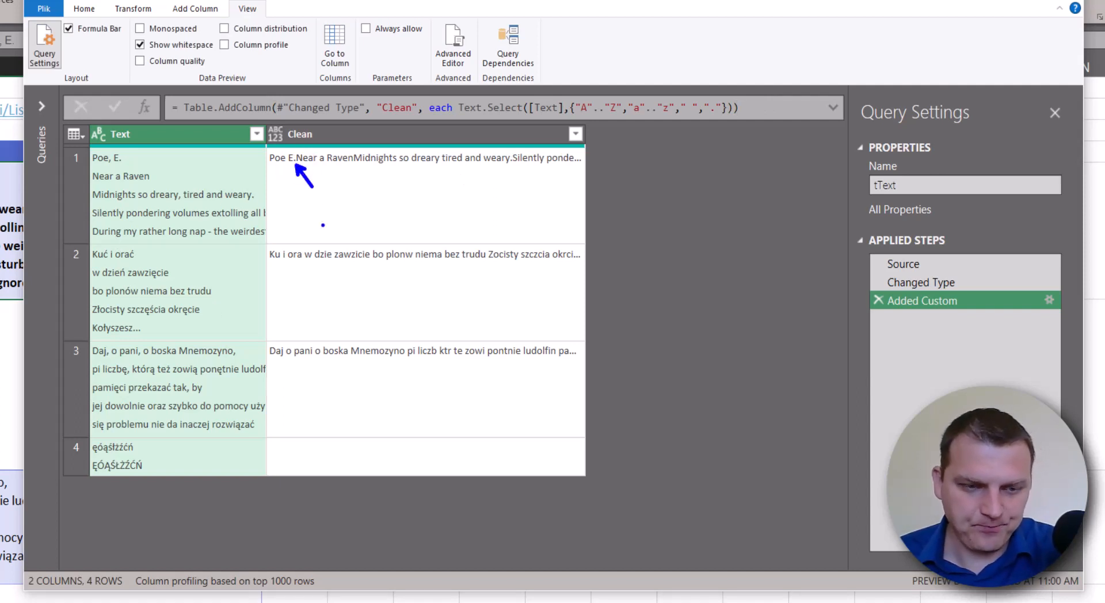
pyautogui.press('Escape')
pyautogui.hotkey('ctrl', '1')
pyautogui.click(235, 178)
pyautogui.moveTo(357, 150)
pyautogui.mouseDown()
pyautogui.moveTo(372, 153)
pyautogui.moveTo(369, 168)
pyautogui.mouseUp()
pyautogui.moveTo(794, 155); pyautogui.dragTo(822, 196)
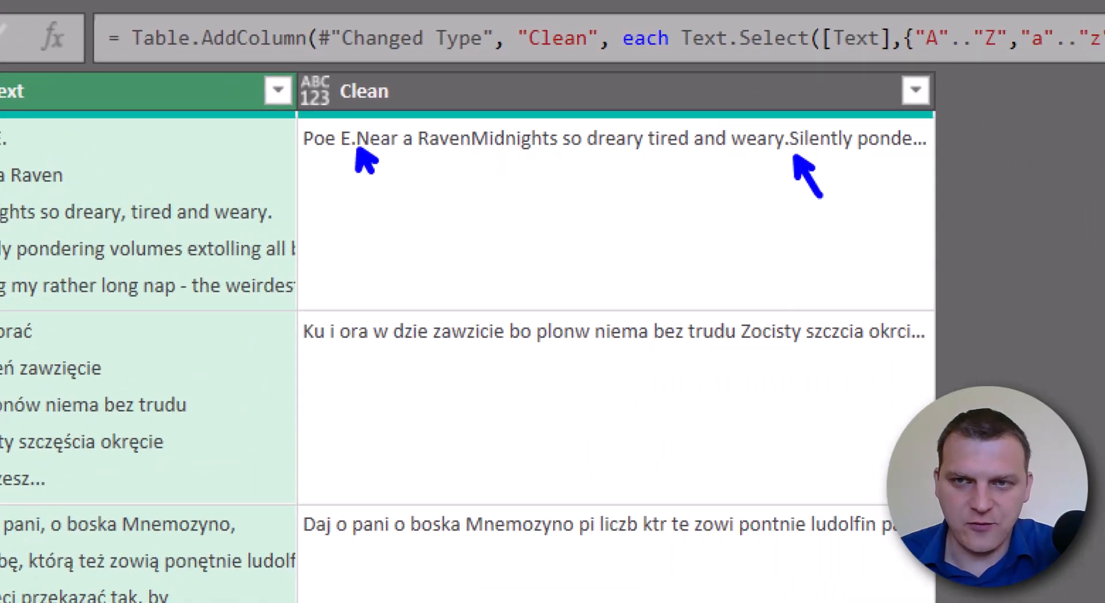
pyautogui.press('Escape')
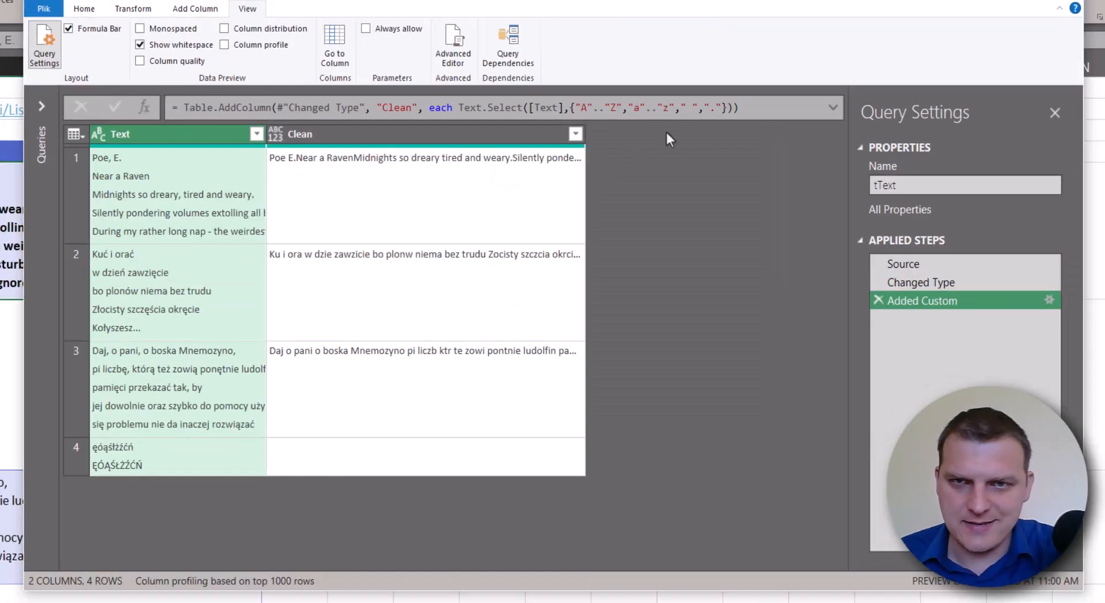
# Replace the period in the Text.Select character list with the line feed code "#(lf)" and apply the formula
pyautogui.click(717, 108)
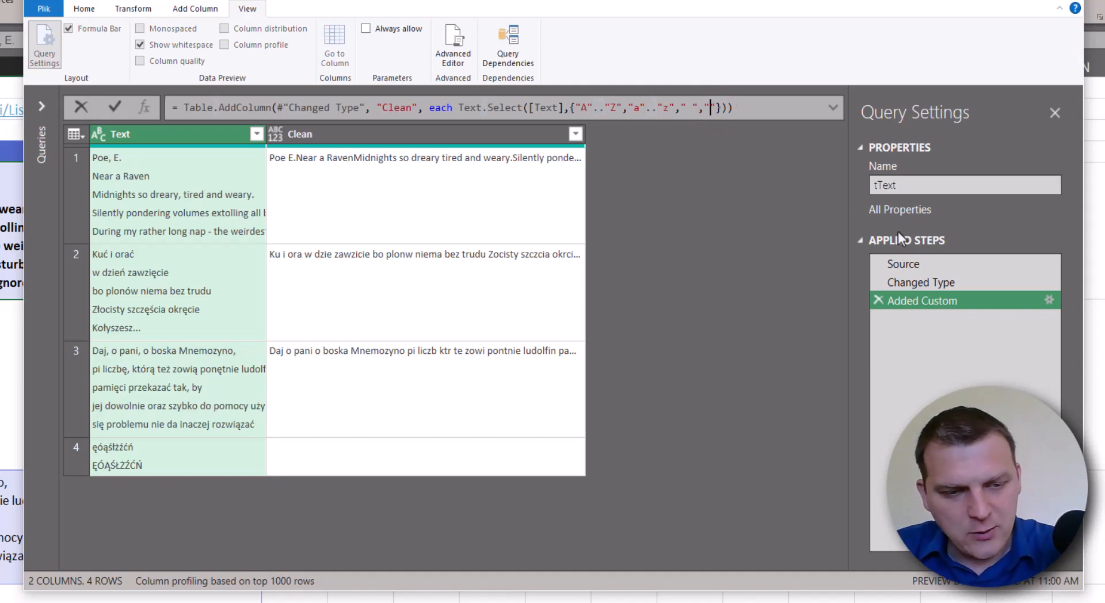
pyautogui.write('#')
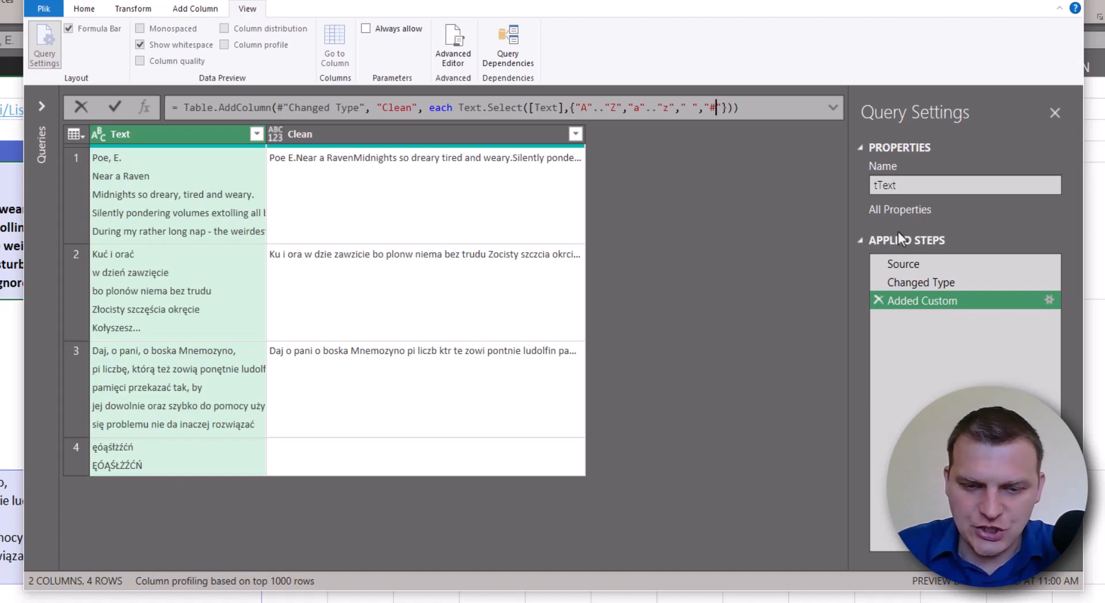
pyautogui.write('(l')
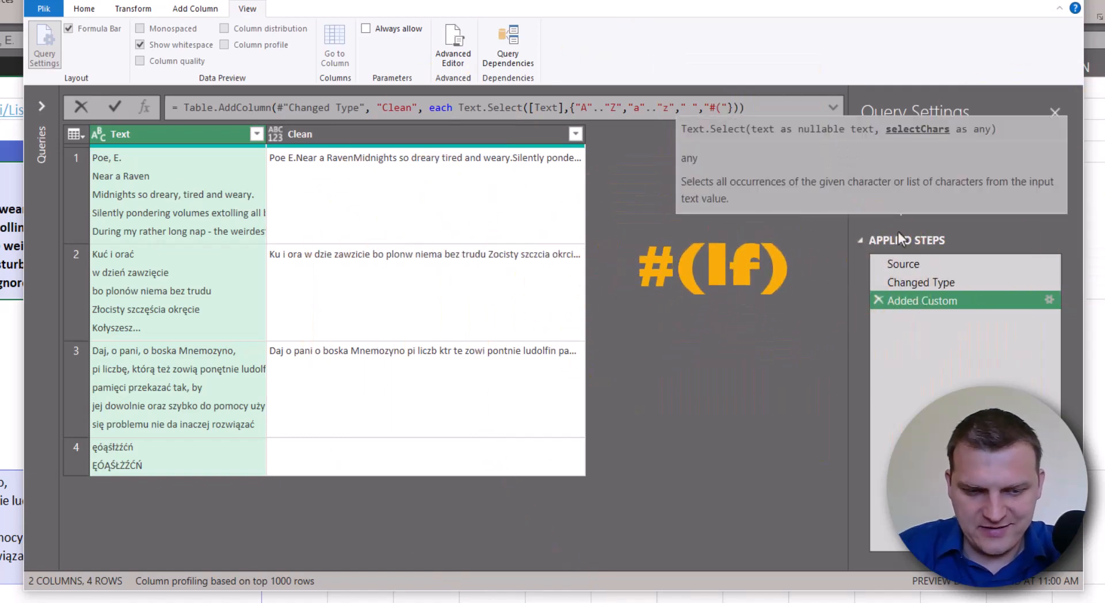
pyautogui.write('f)')
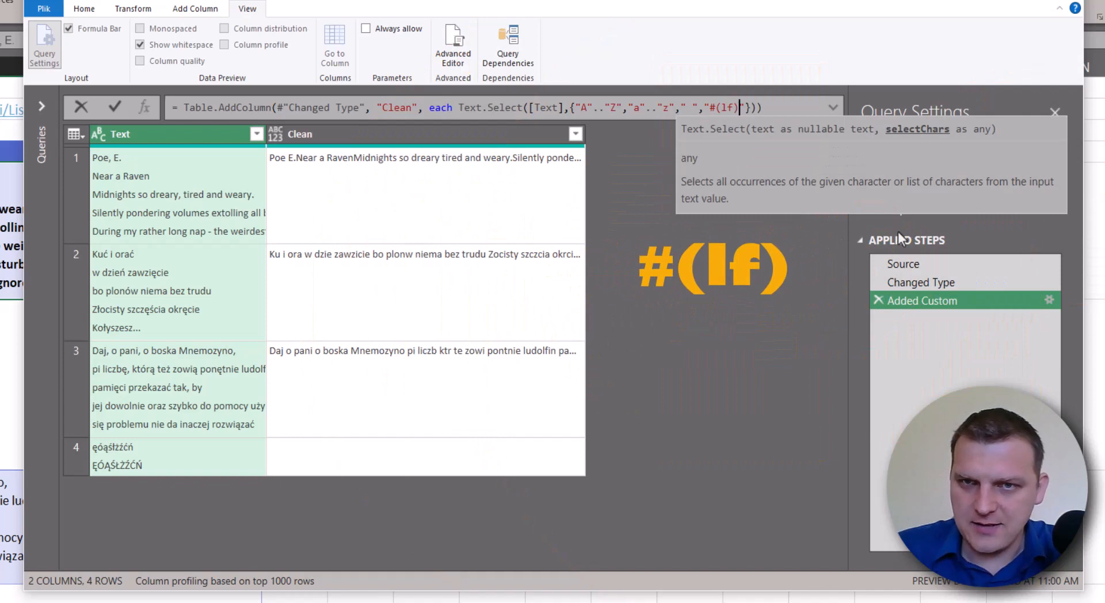
pyautogui.click(776, 104)
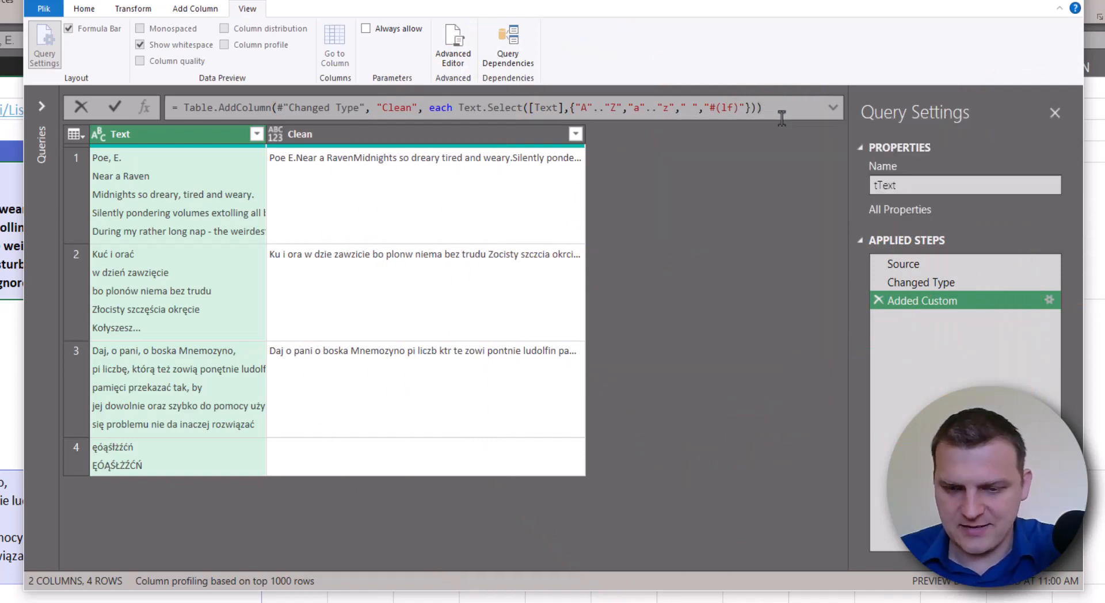
pyautogui.press('Return')
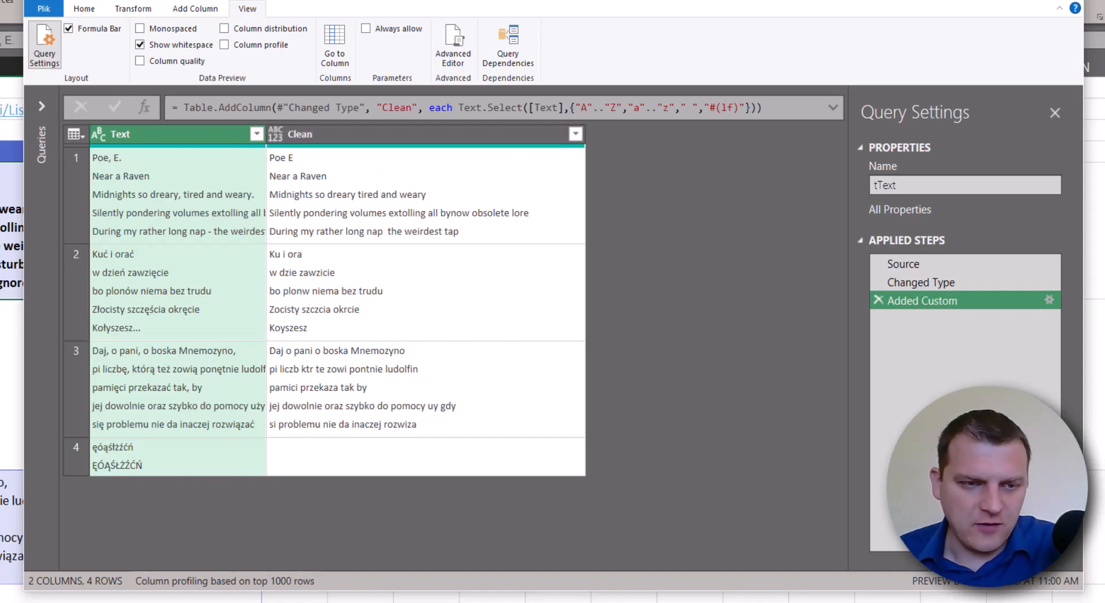
# Switch to the browser's Wikipedia list of Unicode characters and examine the decimal codes of the uppercase letters A to Z
pyautogui.hotkey('alt', 'Tab')
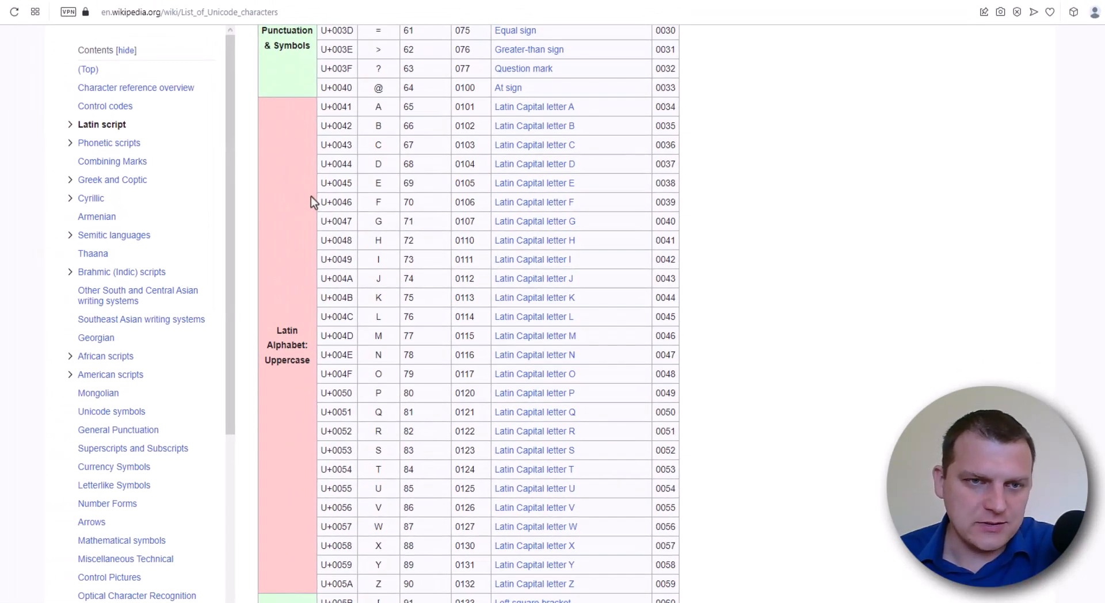
pyautogui.click(386, 110)
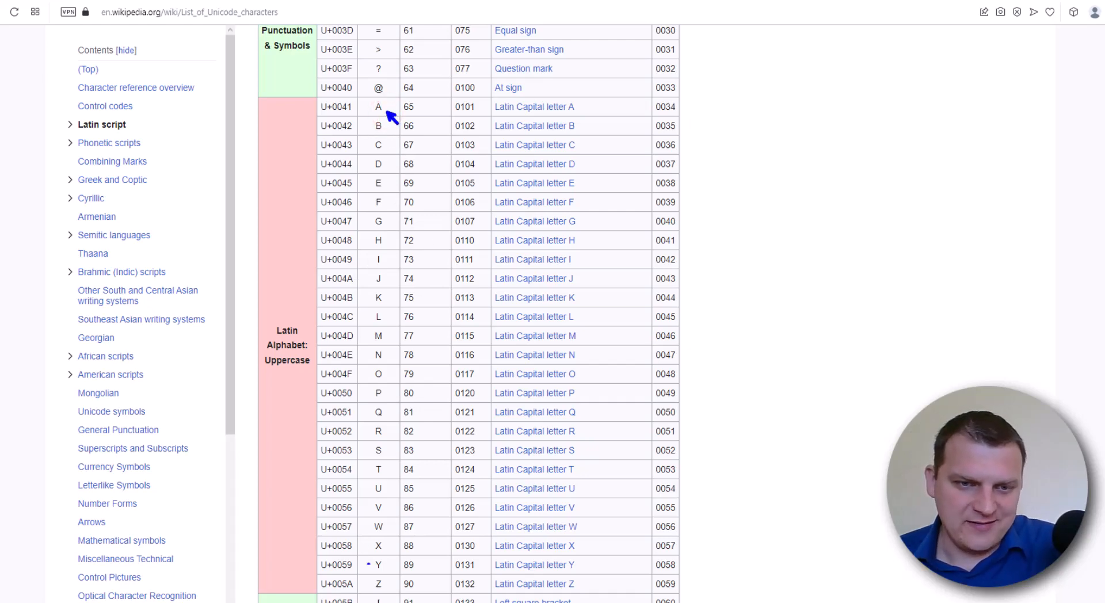
pyautogui.moveTo(369, 582); pyautogui.dragTo(351, 562)
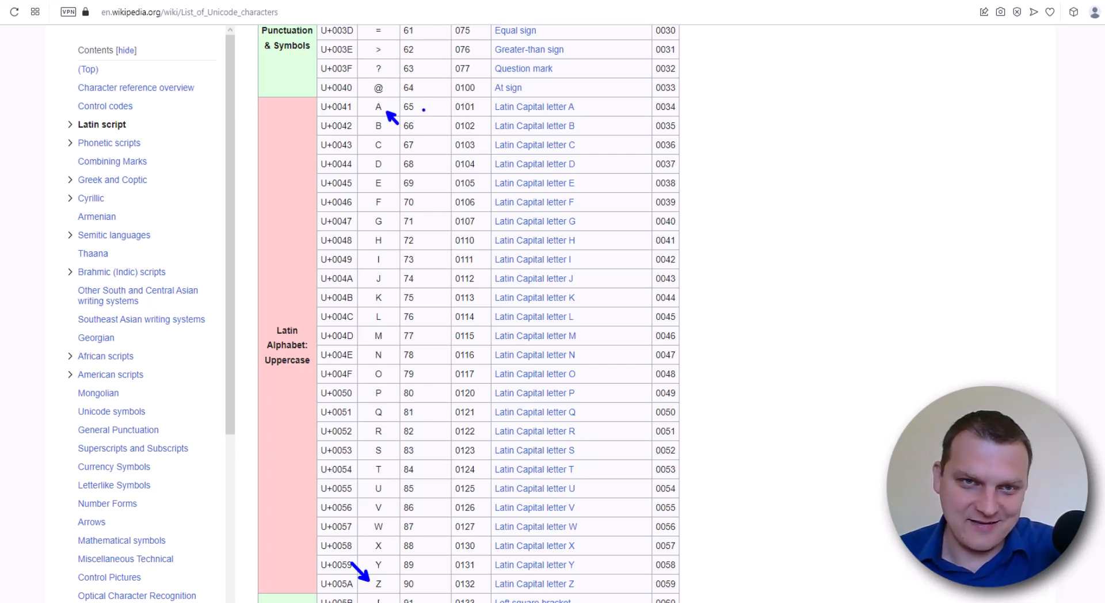
pyautogui.moveTo(423, 109); pyautogui.dragTo(445, 108)
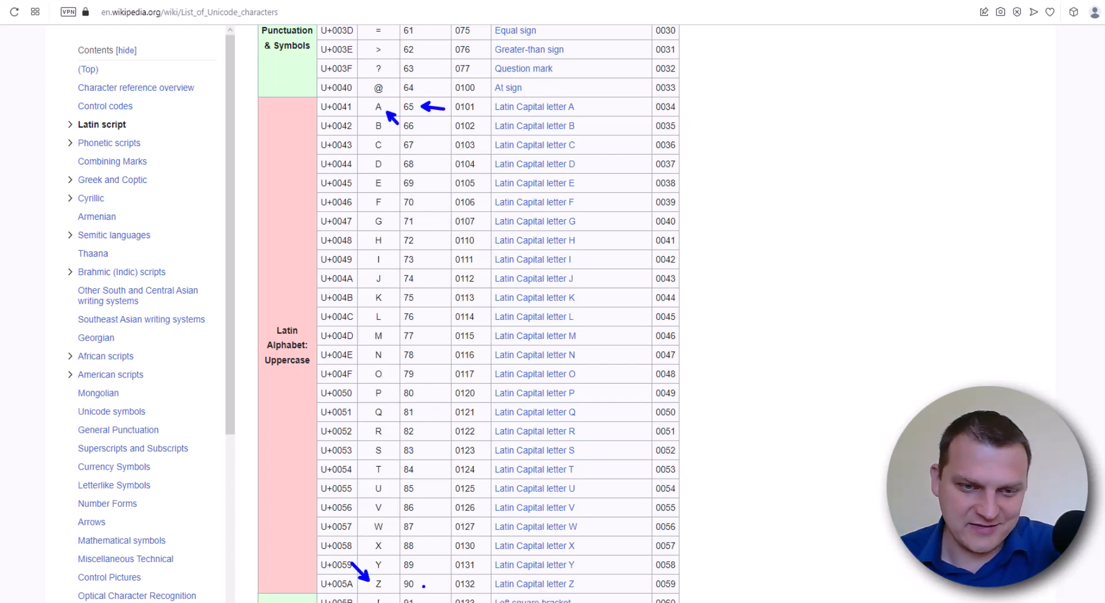
pyautogui.moveTo(424, 586); pyautogui.dragTo(440, 585)
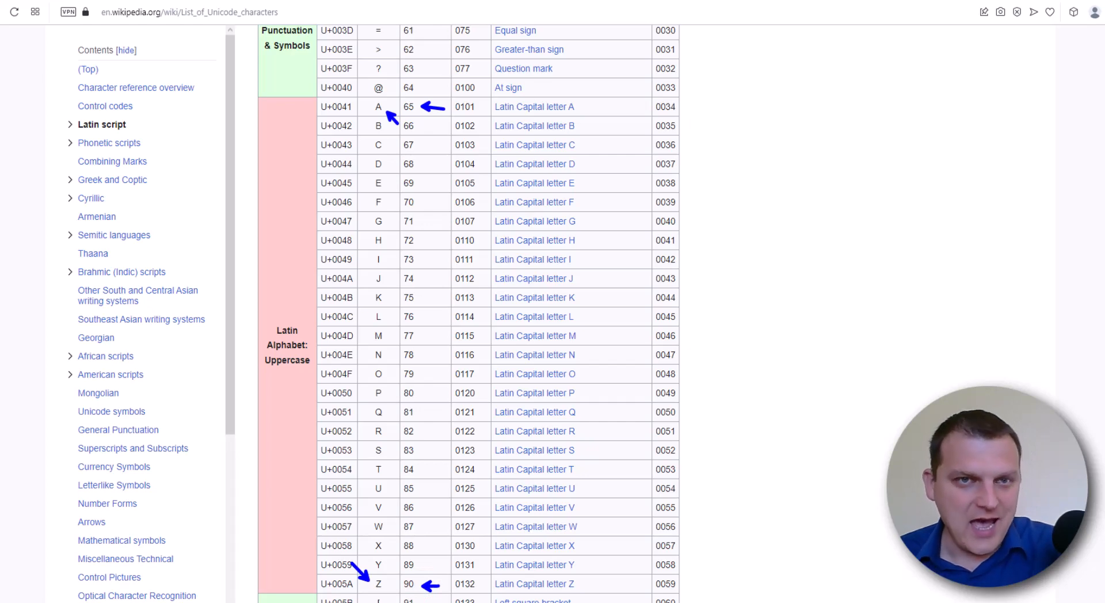
pyautogui.press('Escape')
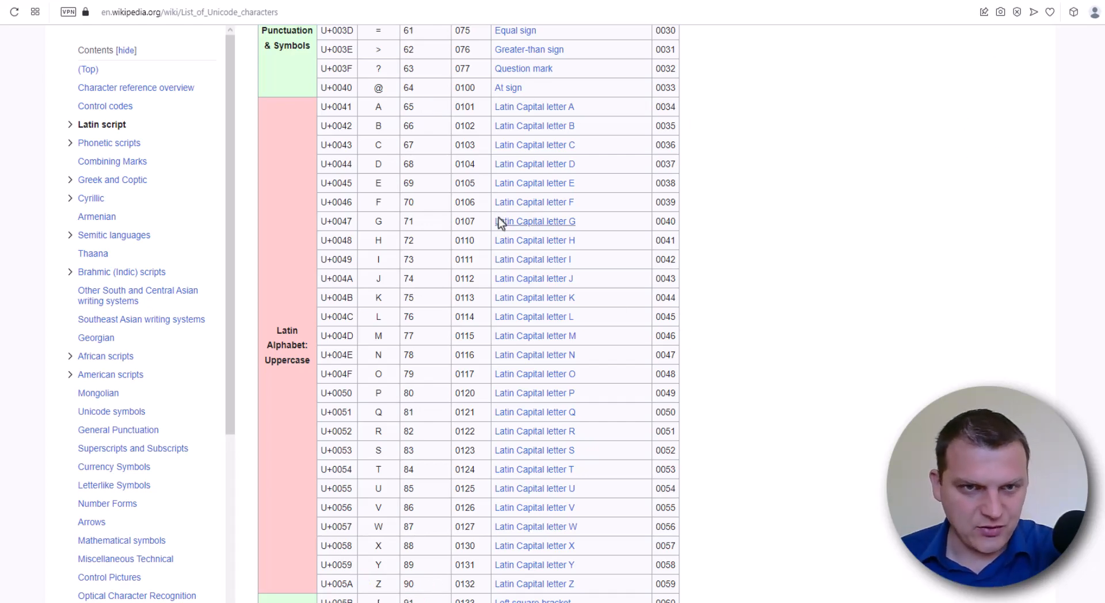
pyautogui.moveTo(500, 222)
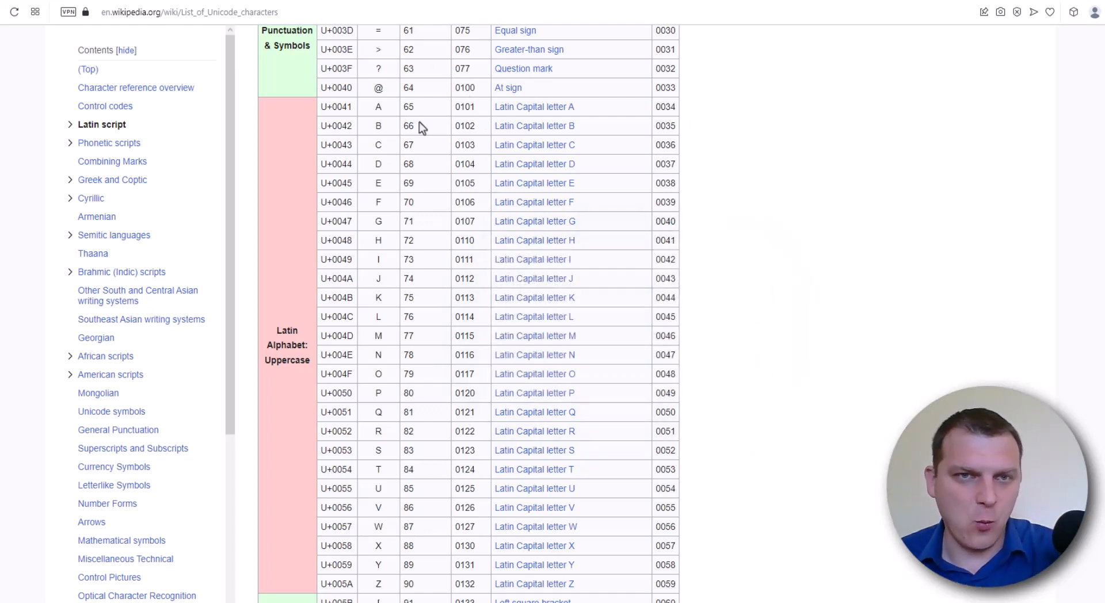
pyautogui.click(427, 100)
pyautogui.click(427, 106)
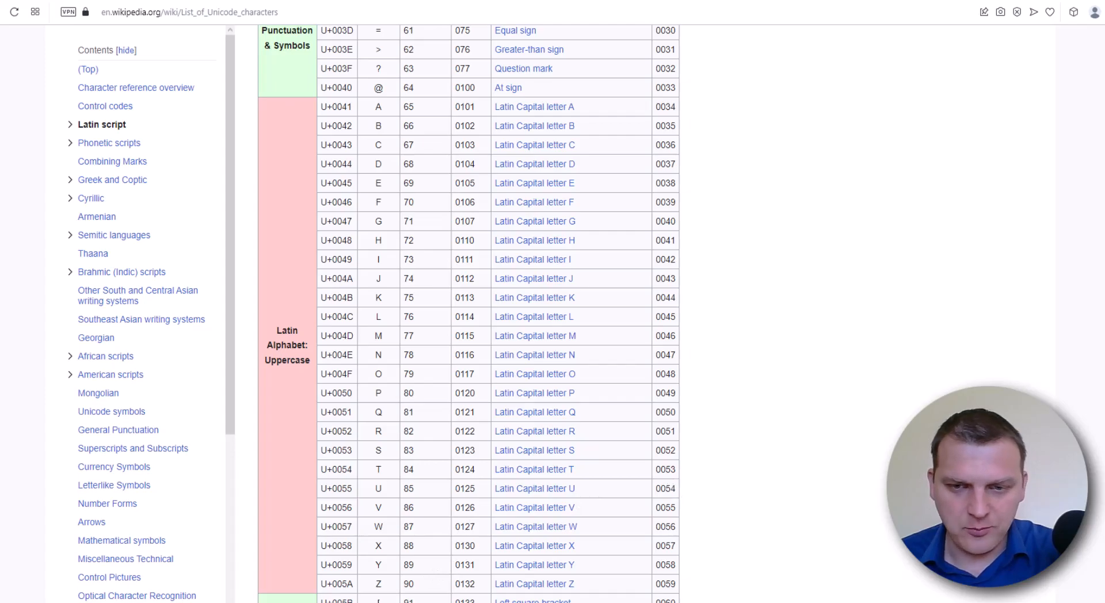
# Switch back to the Power Query Editor, add the range "Ó".."ż" after "#(lf)" in the Text.Select character list, and apply the formula
pyautogui.click(739, 602)
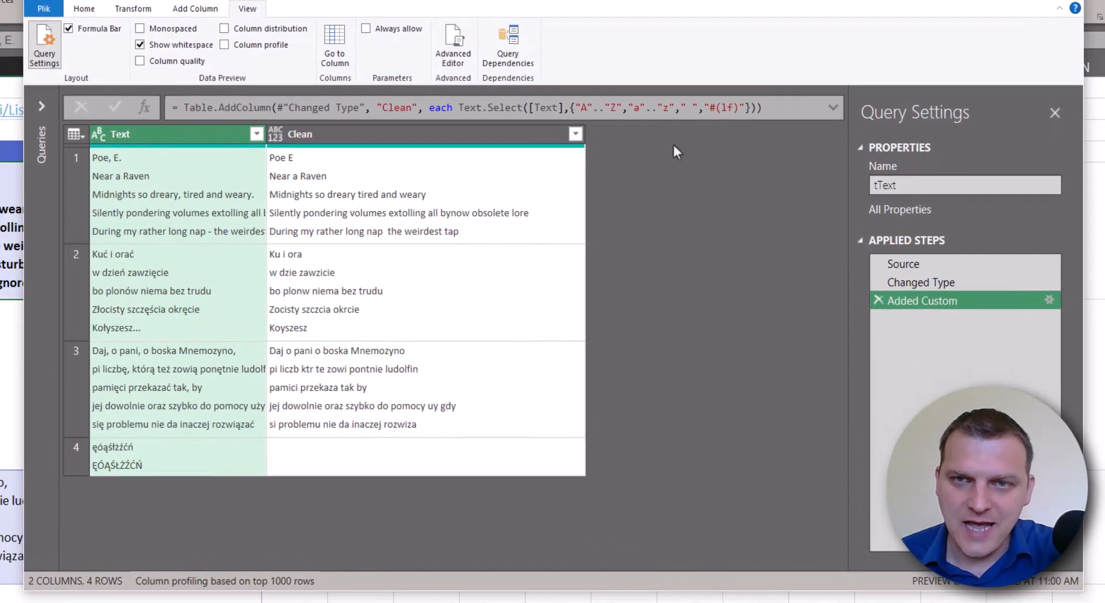
pyautogui.click(744, 108)
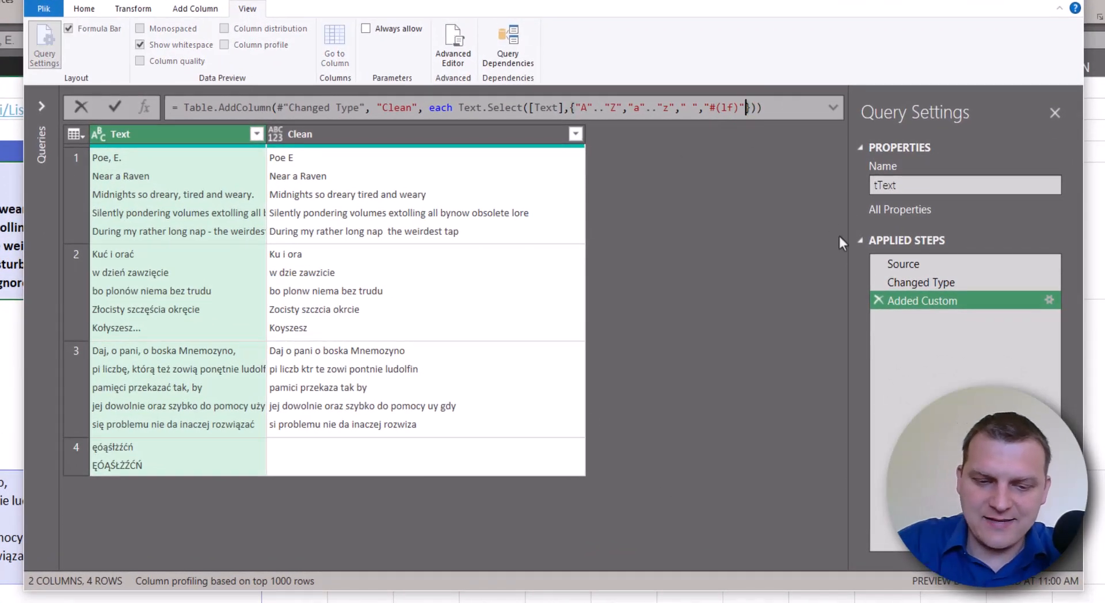
pyautogui.write(', ')
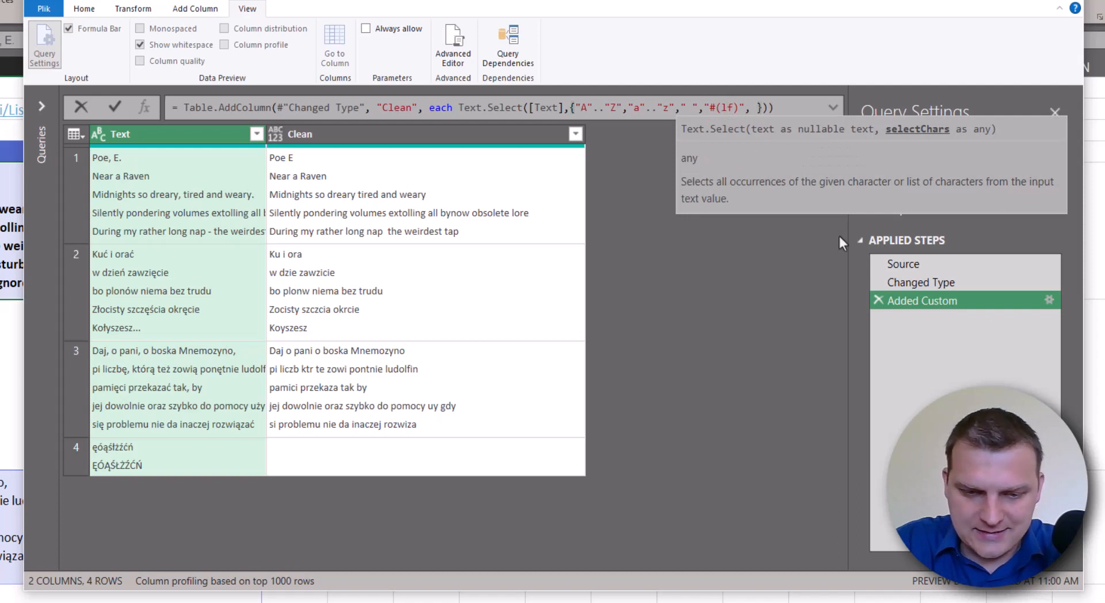
pyautogui.write('"')
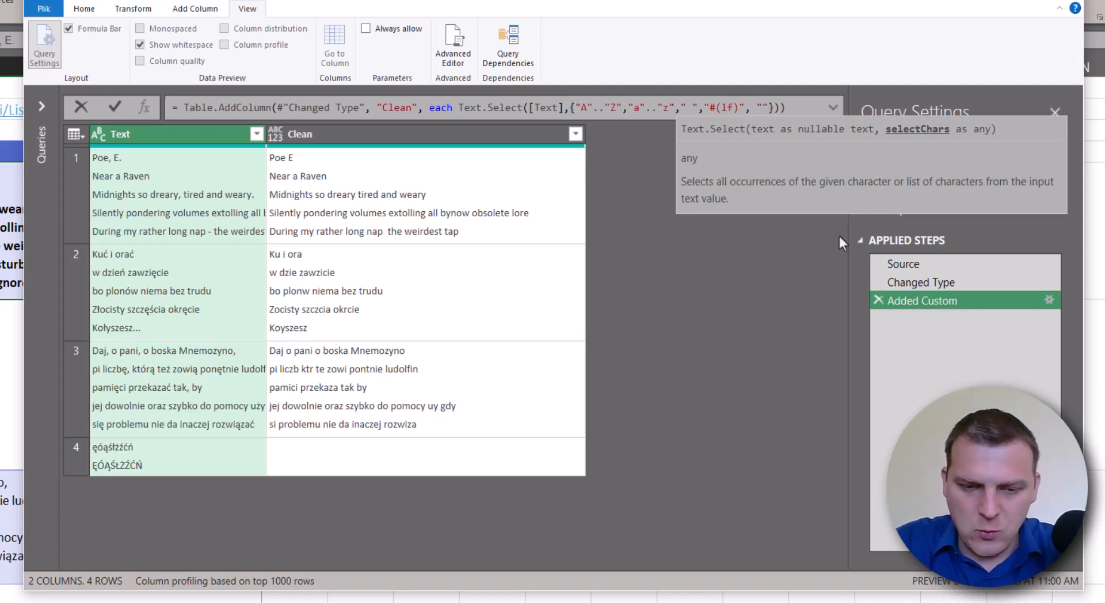
pyautogui.write('ó')
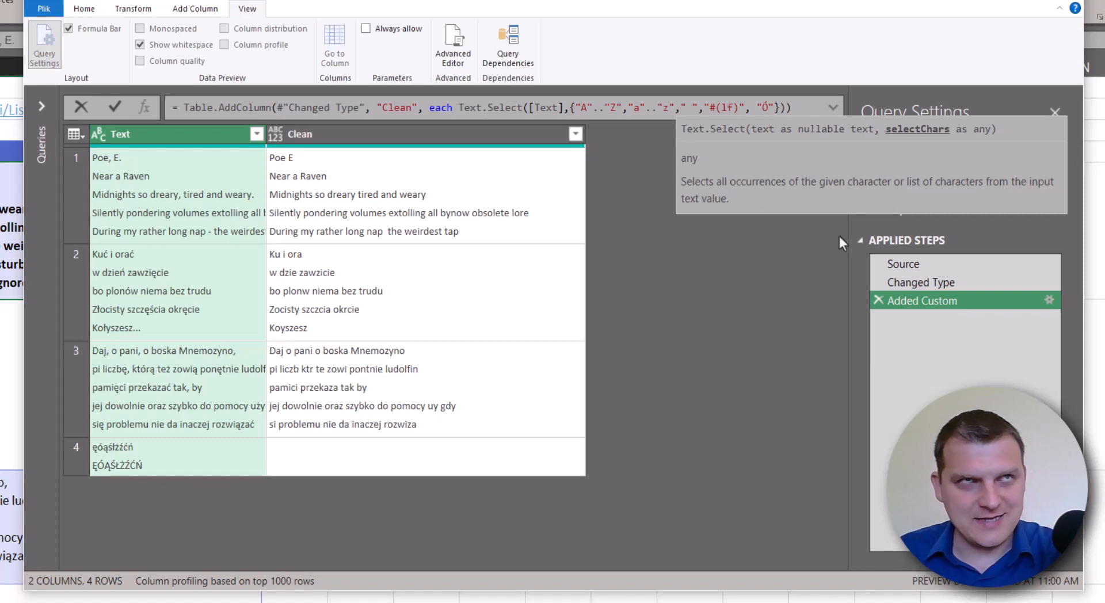
pyautogui.click(772, 107)
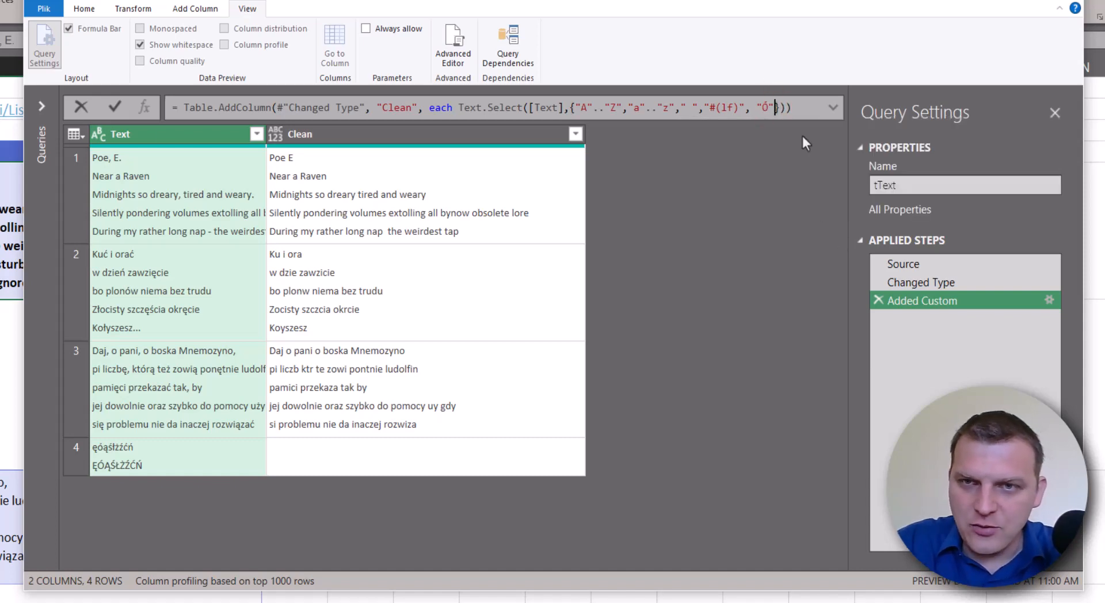
pyautogui.write('.."ź')
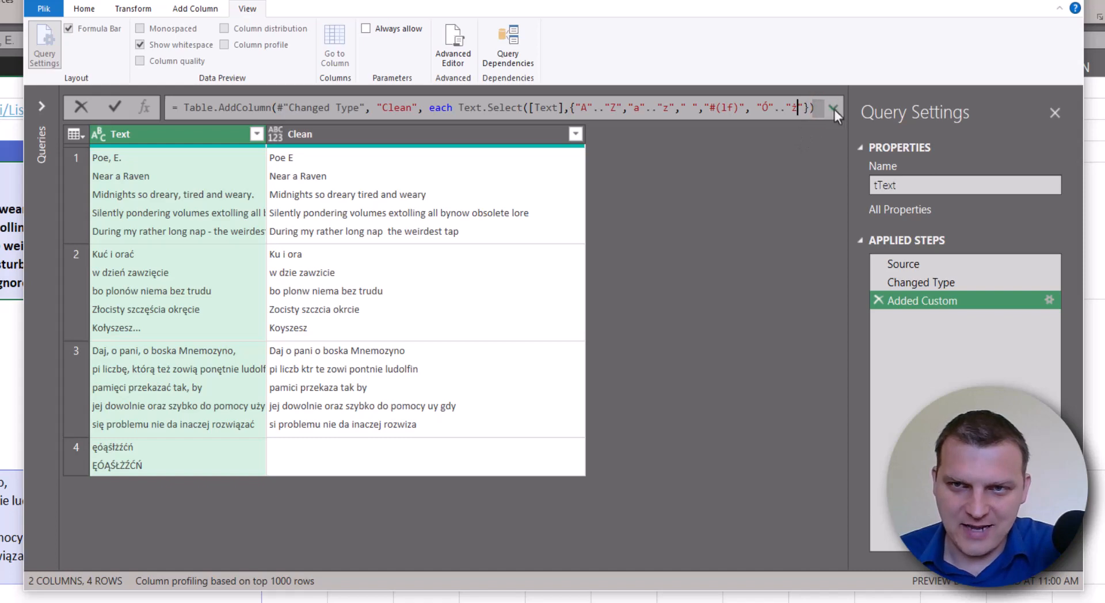
pyautogui.click(834, 110)
pyautogui.click(801, 165)
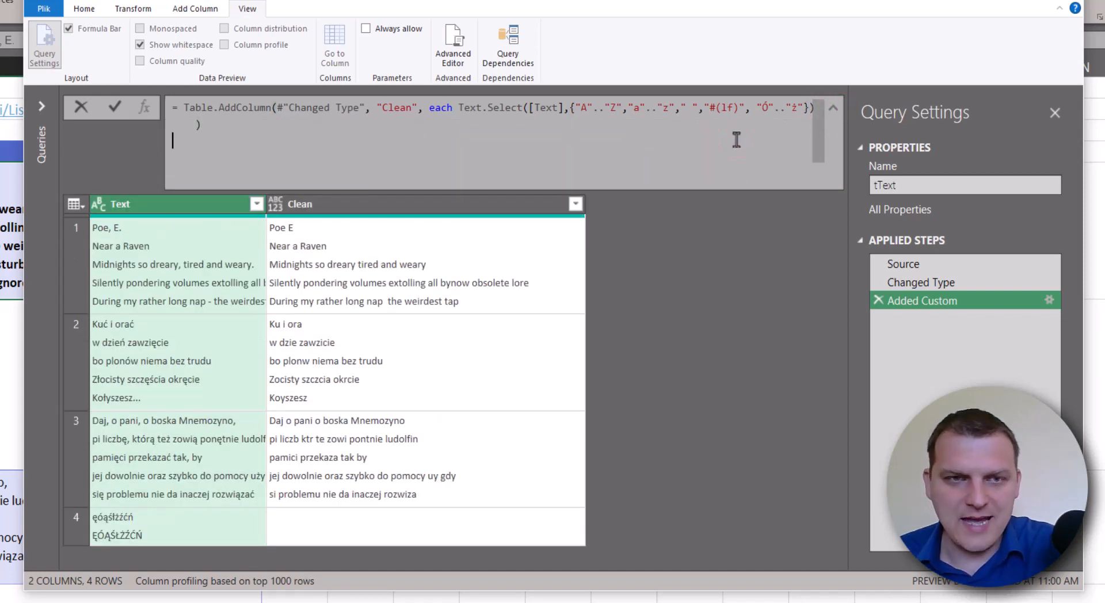
pyautogui.press('Return')
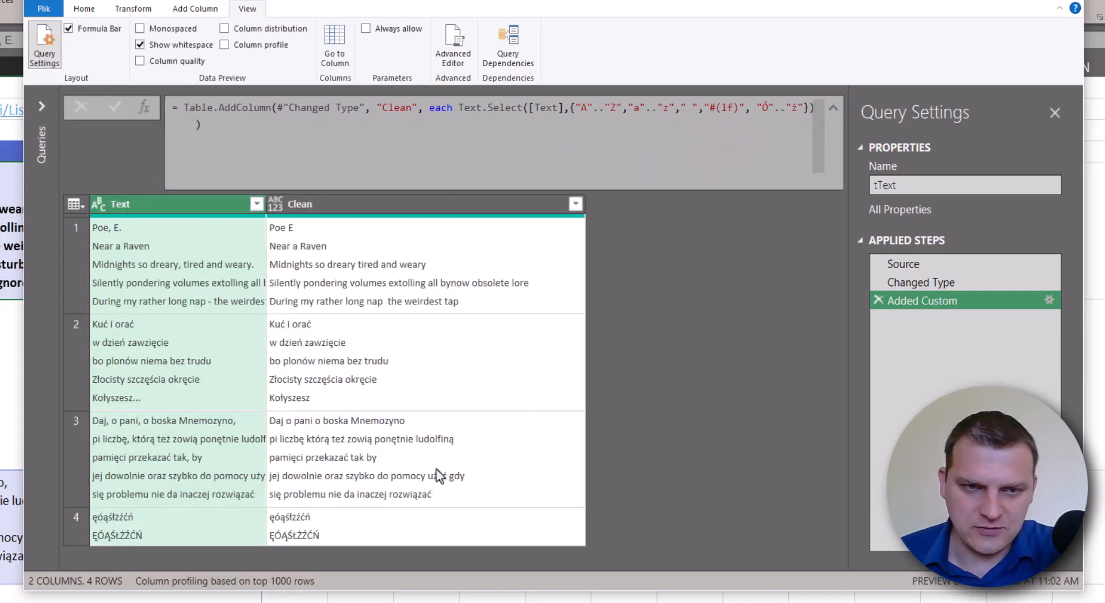
# Preview the Clean value in row 4 and compare its Polish characters with the "Ó".."ż" range in the formula
pyautogui.click(332, 515)
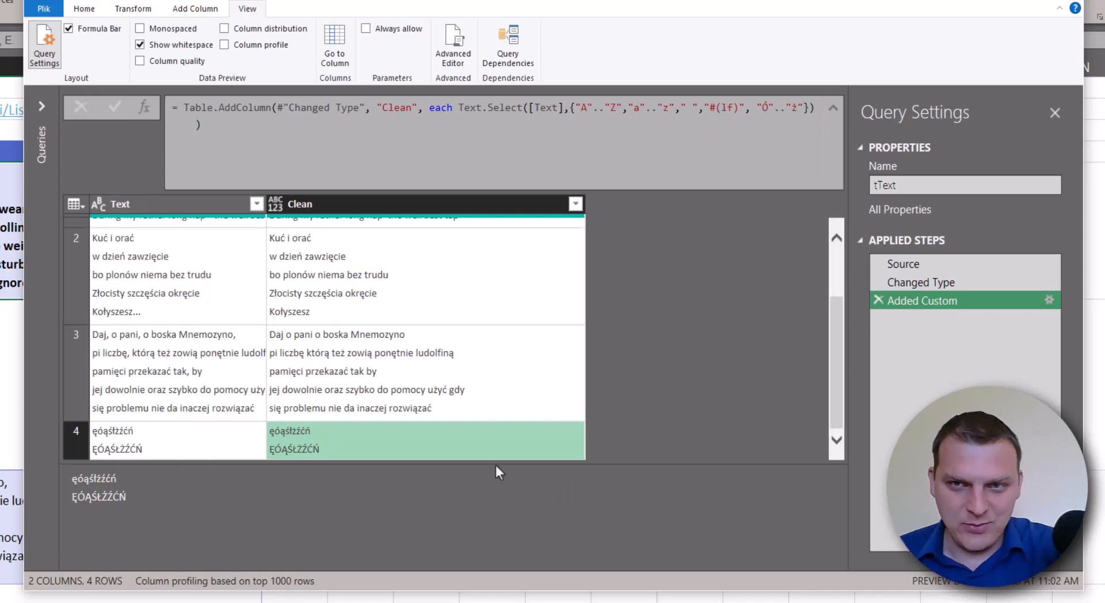
pyautogui.click(762, 108)
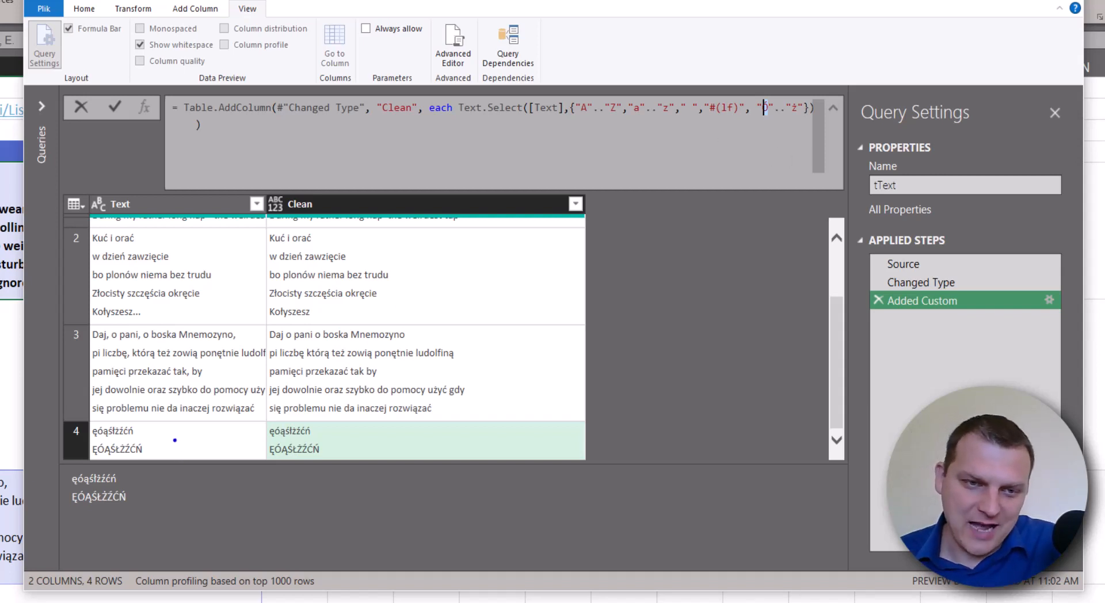
pyautogui.moveTo(175, 440); pyautogui.dragTo(206, 440)
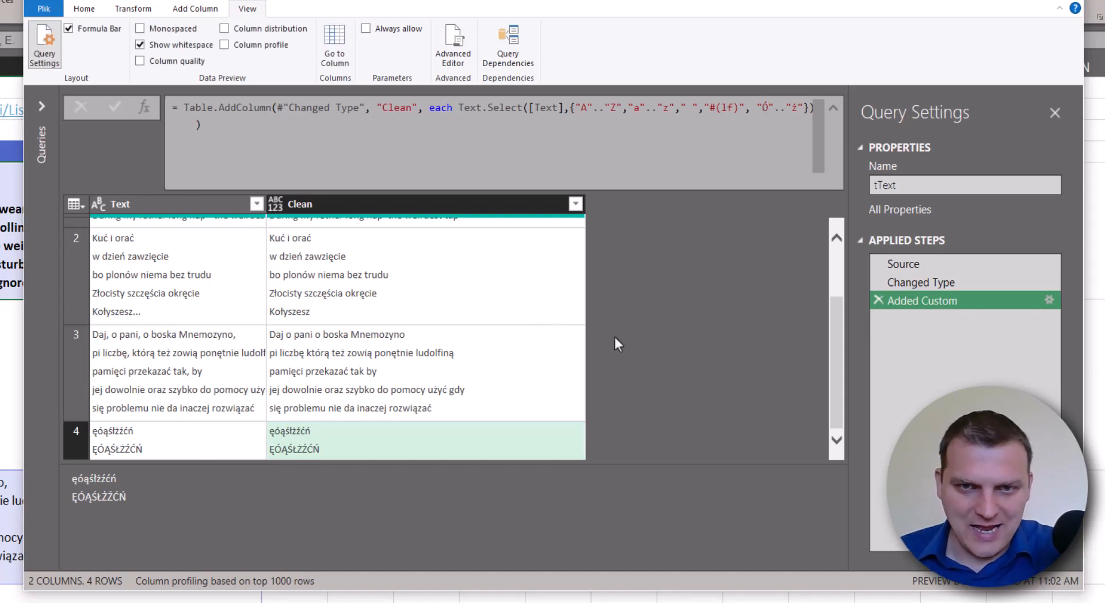
pyautogui.click(669, 133)
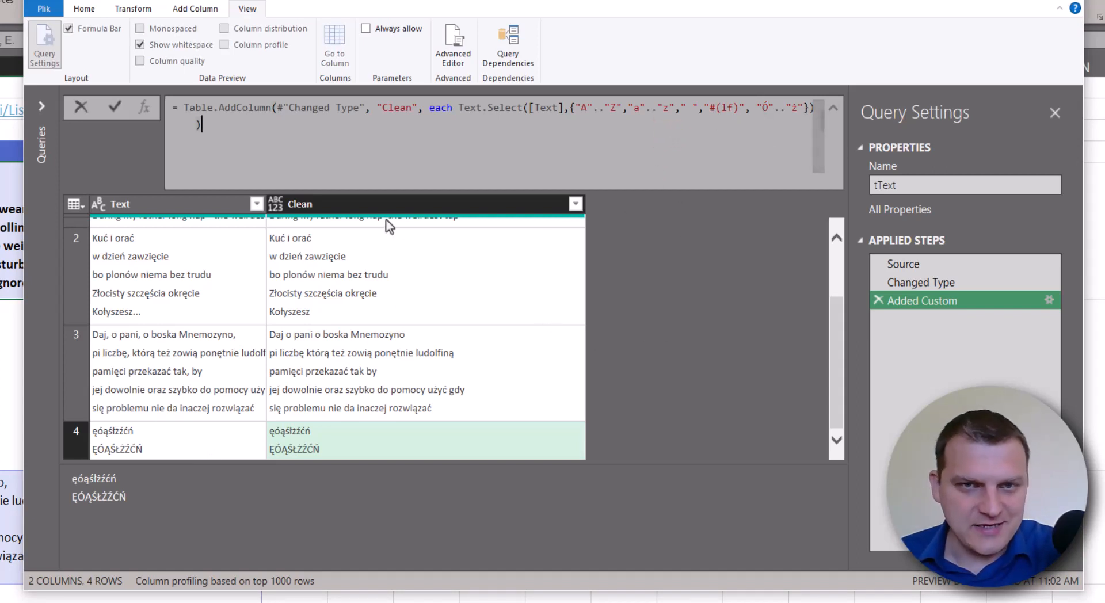
# Close the editor and load the query as a table into the existing worksheet PQ07 at cell C4
pyautogui.click(96, 11)
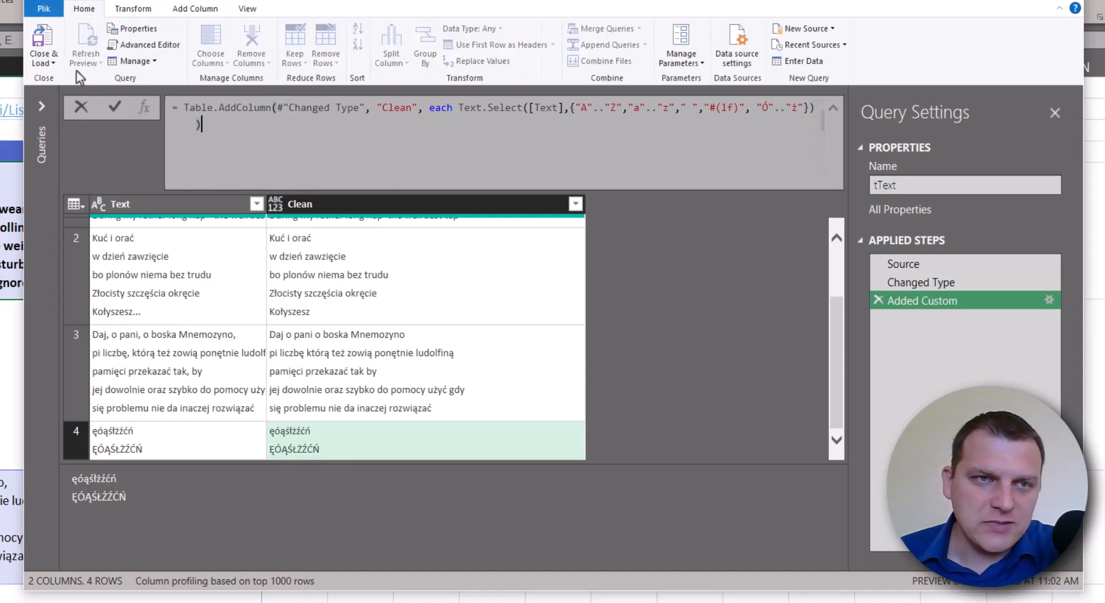
pyautogui.click(48, 64)
pyautogui.click(81, 95)
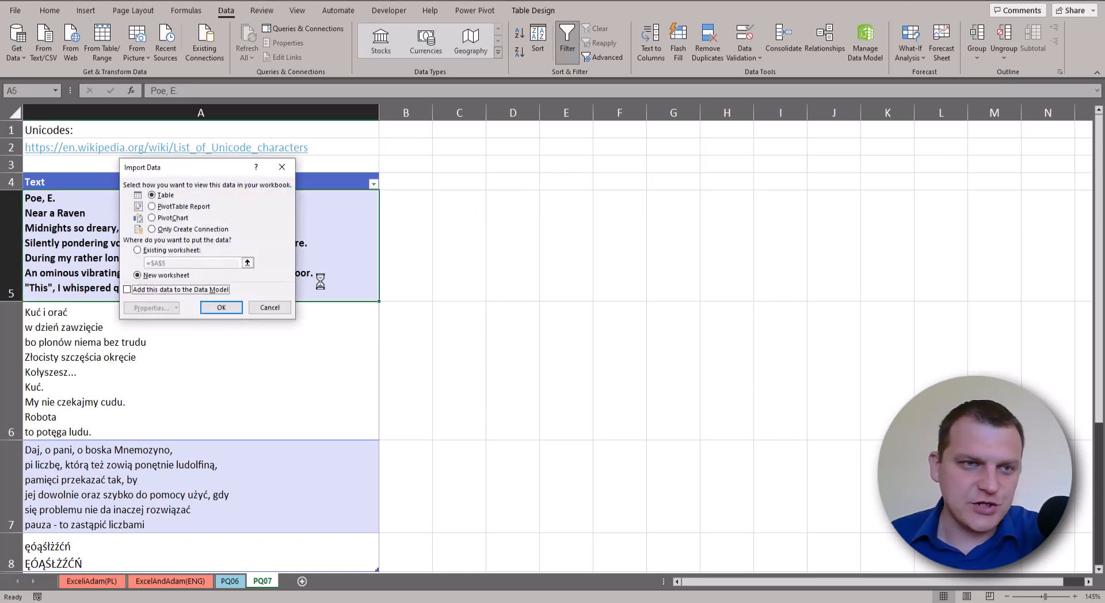
pyautogui.click(175, 251)
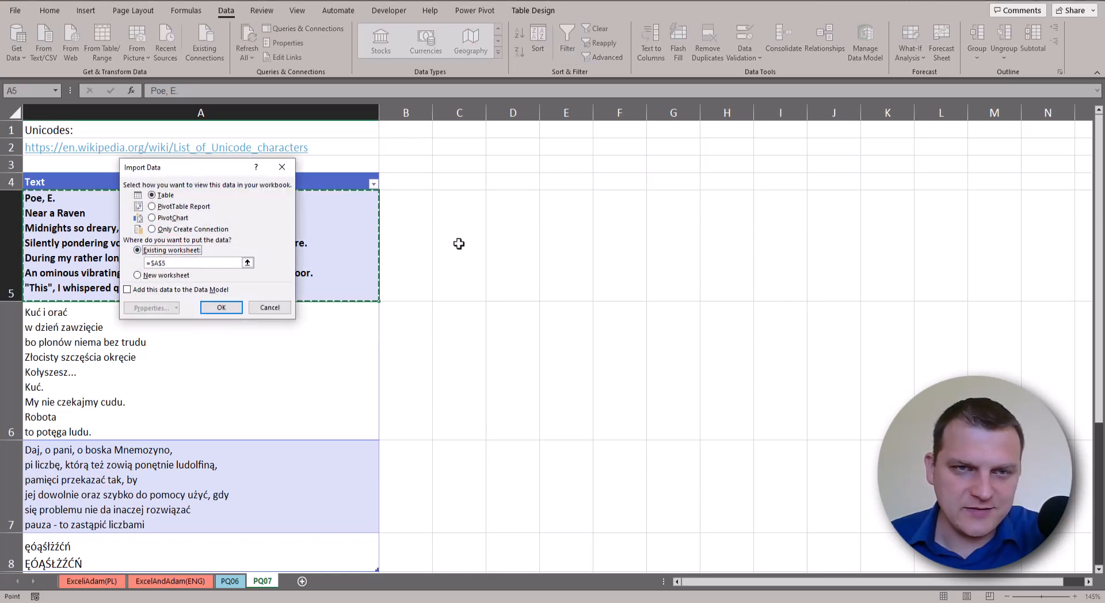
pyautogui.click(454, 182)
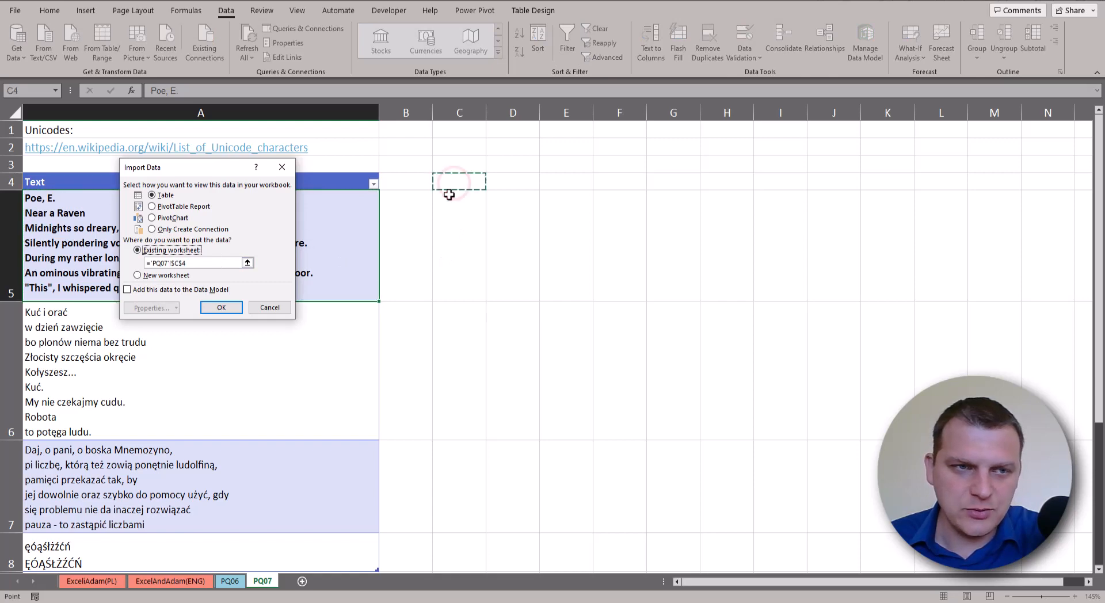
pyautogui.click(225, 309)
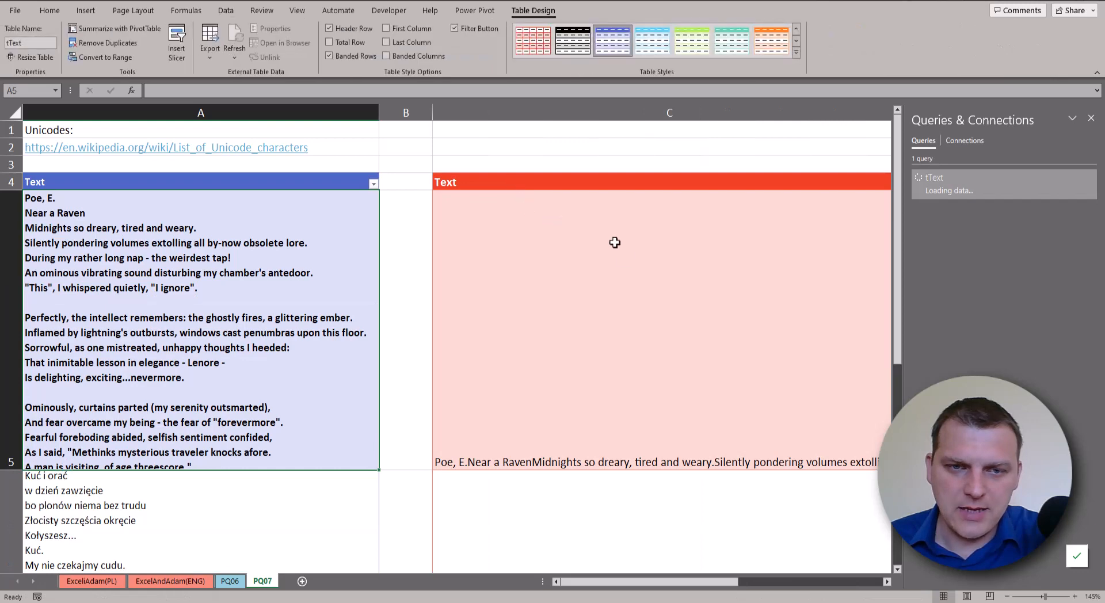
# Wrap the text in all data cells of the loaded table's Text and Clean columns and review the rows
pyautogui.click(590, 229)
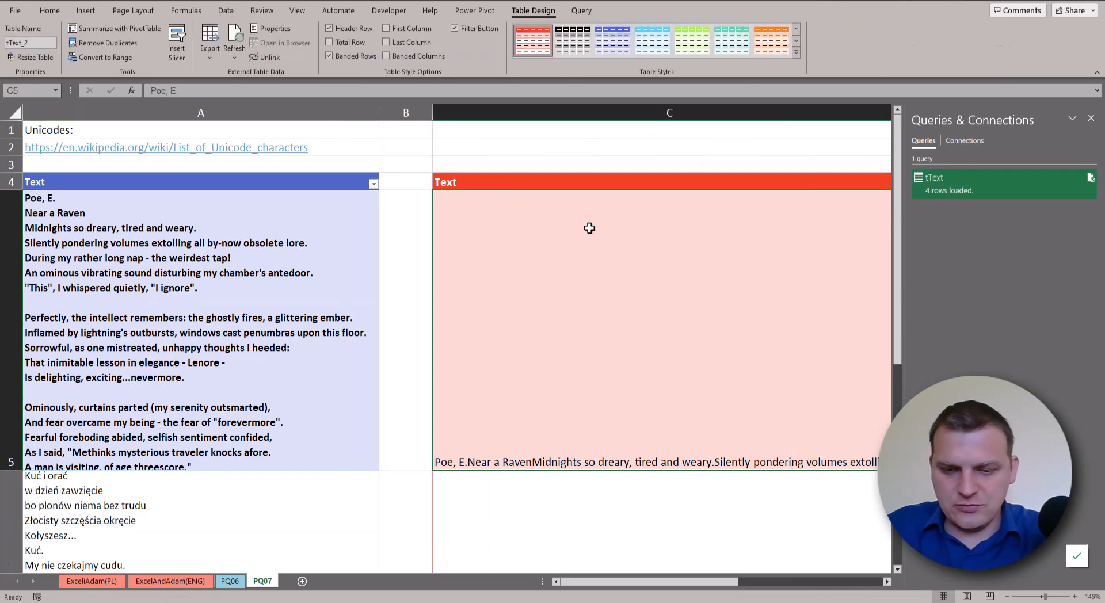
pyautogui.hotkey('shift', 'Right')
pyautogui.hotkey('ctrl', 'shift', 'Down')
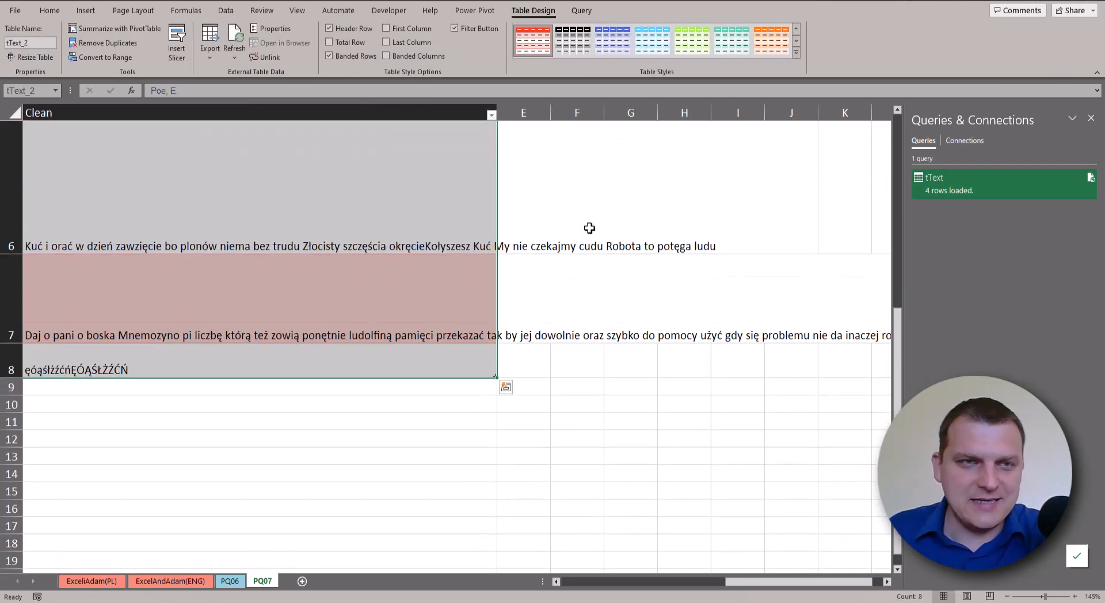
pyautogui.click(49, 11)
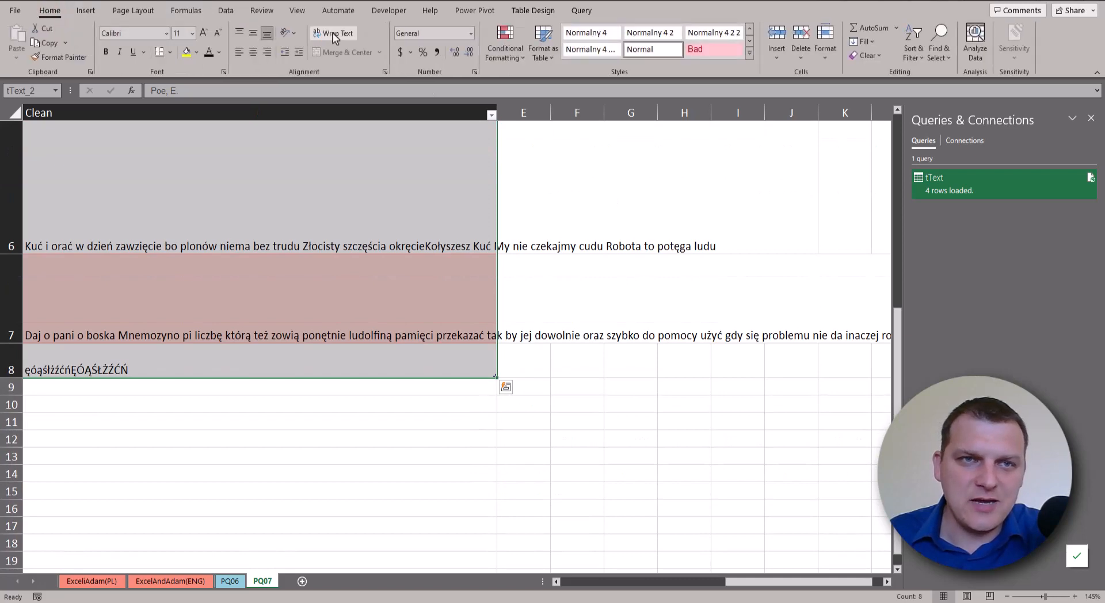
pyautogui.click(333, 33)
pyautogui.click(511, 338)
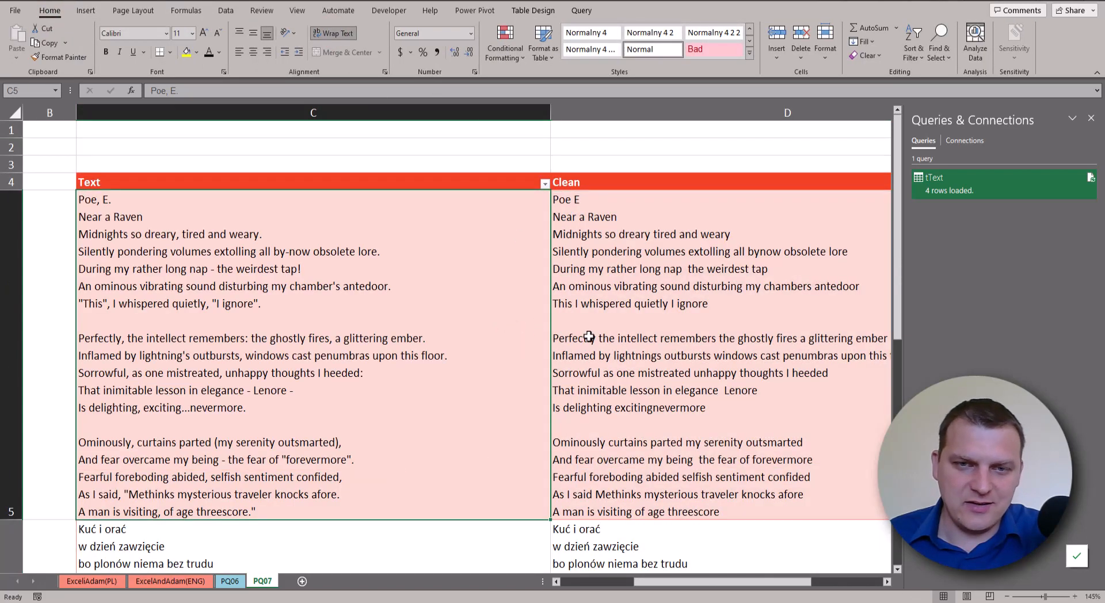
pyautogui.scroll(-1, 588, 338)
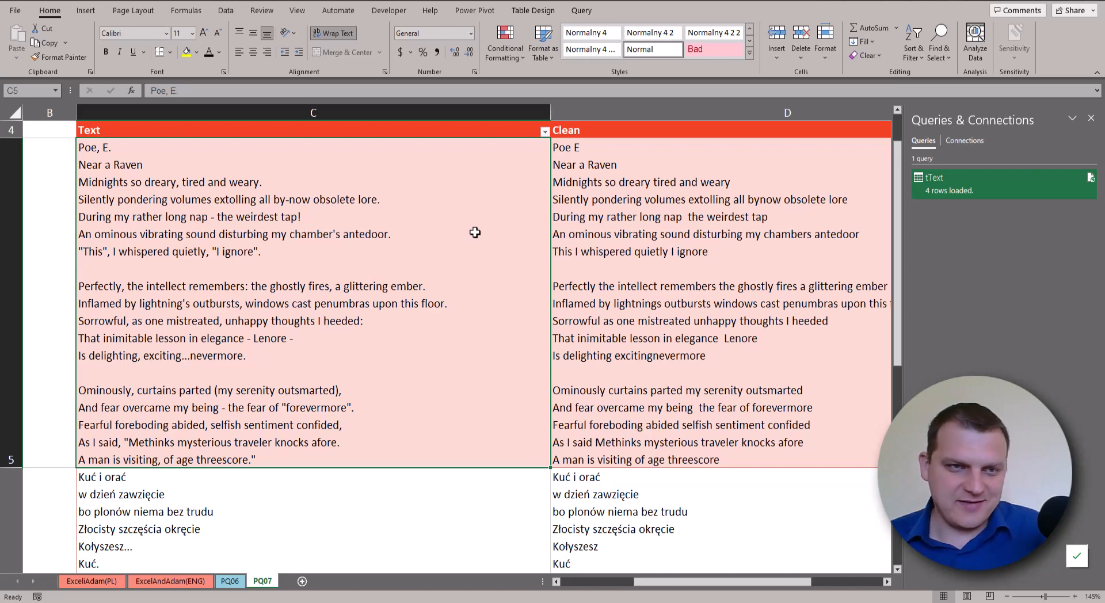
pyautogui.scroll(-2, 299, 258)
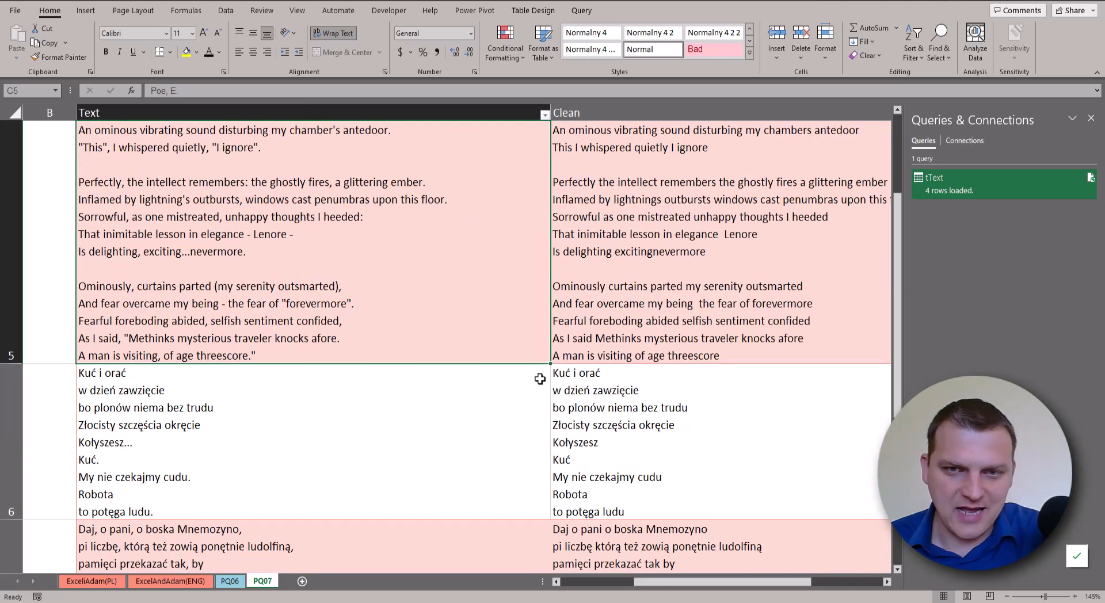